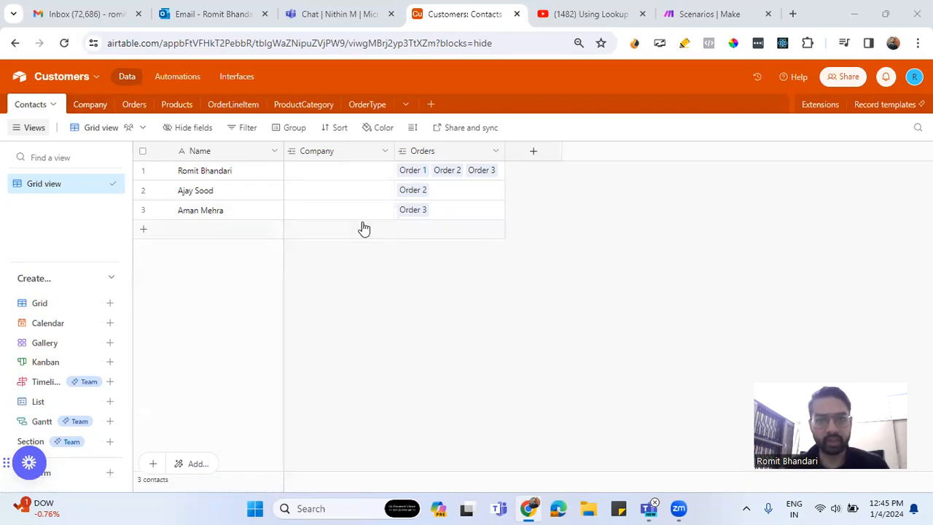
- Inspect the settings of the Orders link field in Contacts, the Company table, and the Contacts link field in the Orders table
{"action": "left_click", "coordinate": [497, 151]}
{"action": "left_click", "coordinate": [448, 188]}
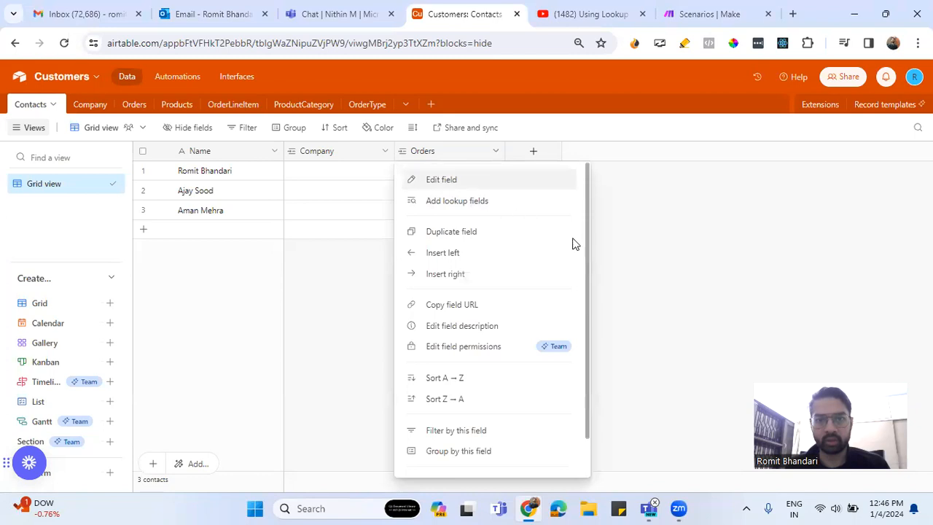
{"action": "left_click", "coordinate": [597, 299]}
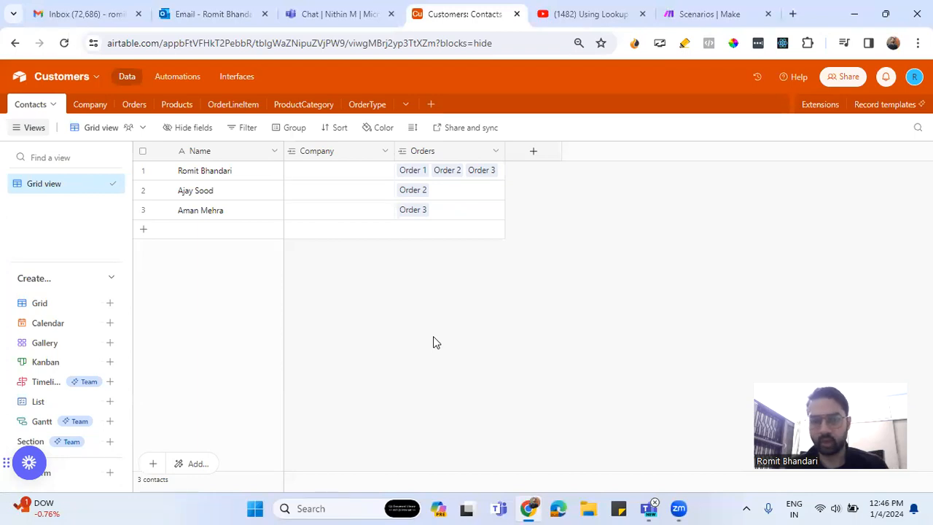
{"action": "left_click", "coordinate": [93, 107]}
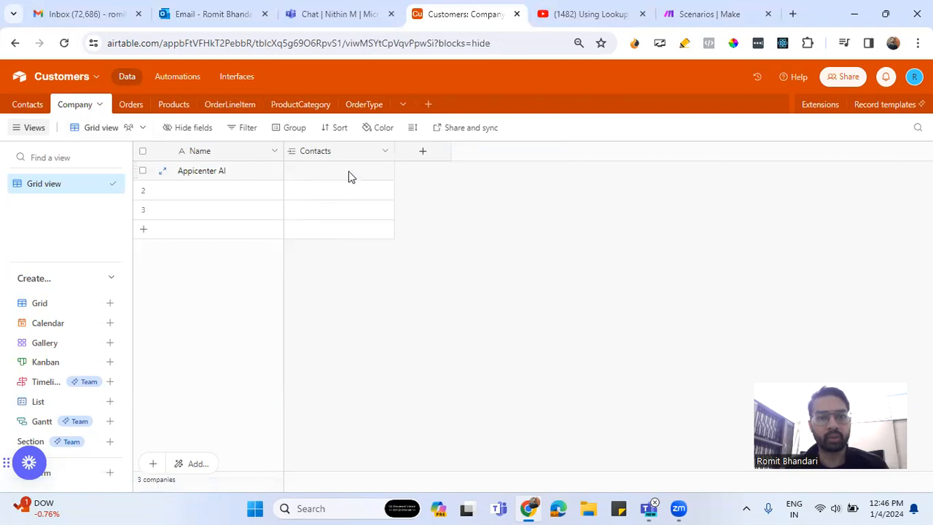
{"action": "left_click", "coordinate": [135, 106]}
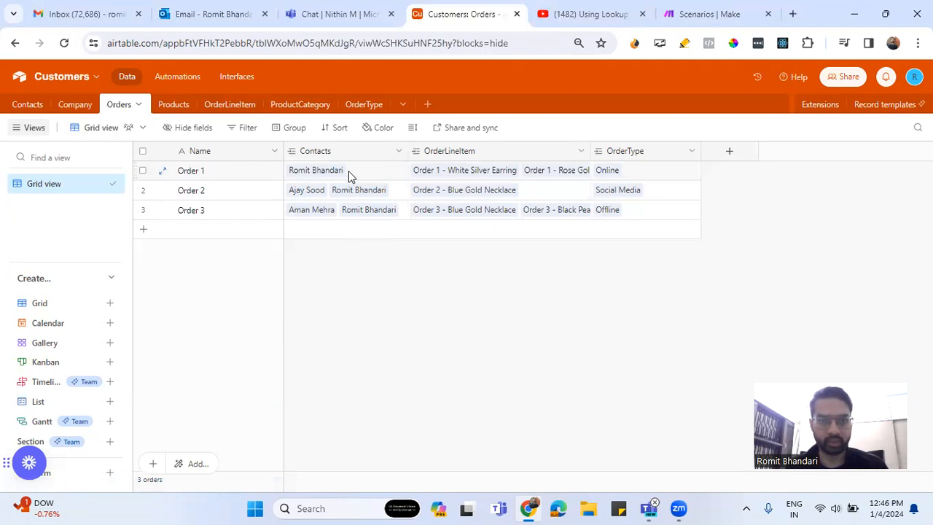
{"action": "left_click", "coordinate": [400, 154]}
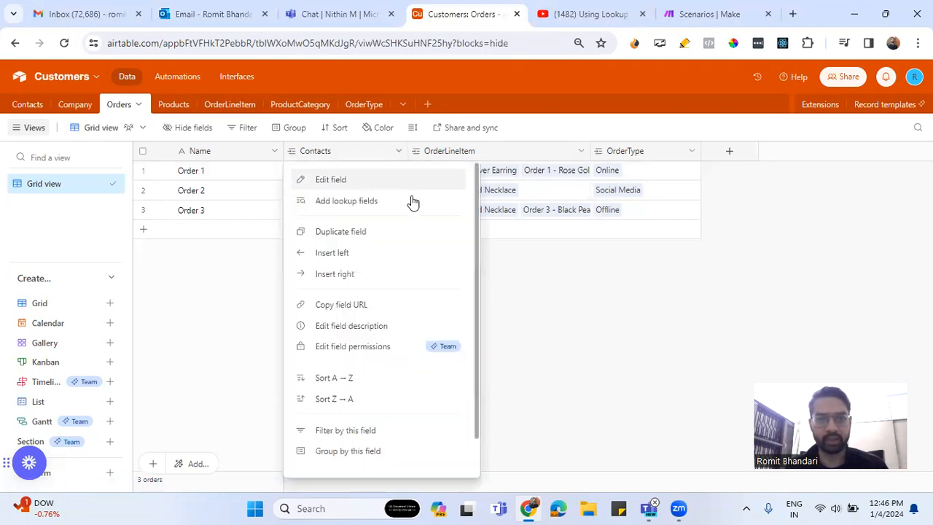
{"action": "left_click", "coordinate": [409, 188]}
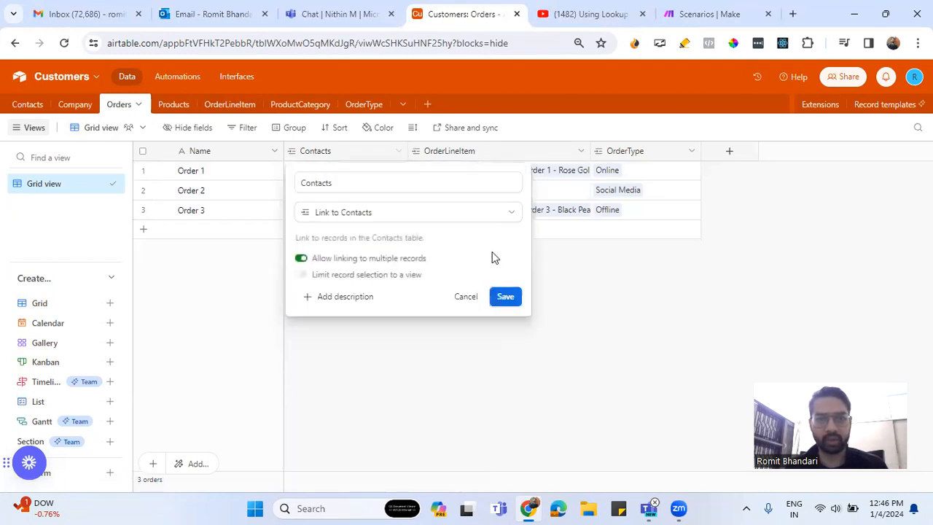
{"action": "left_click", "coordinate": [463, 298]}
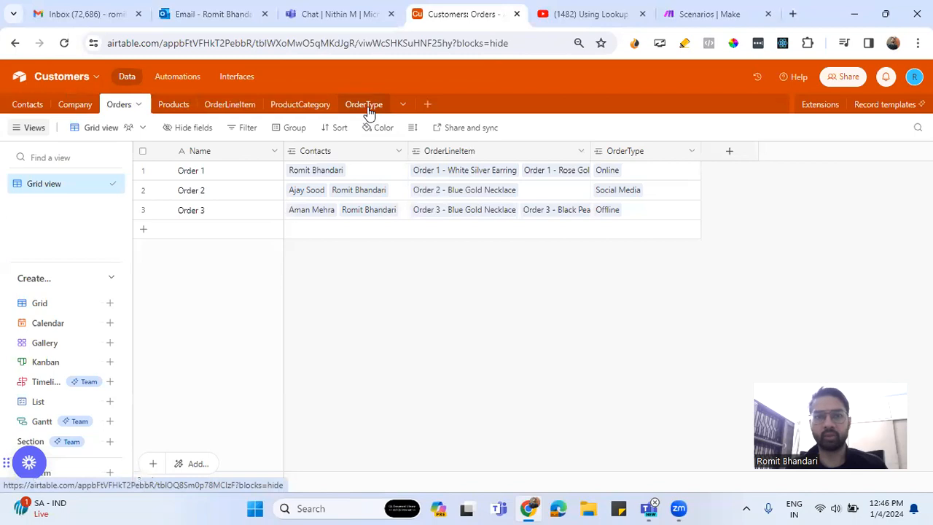
- Review the records and linked fields in the OrderLineItem, Orders, Products, ProductCategory and OrderType tables
{"action": "left_click", "coordinate": [232, 110]}
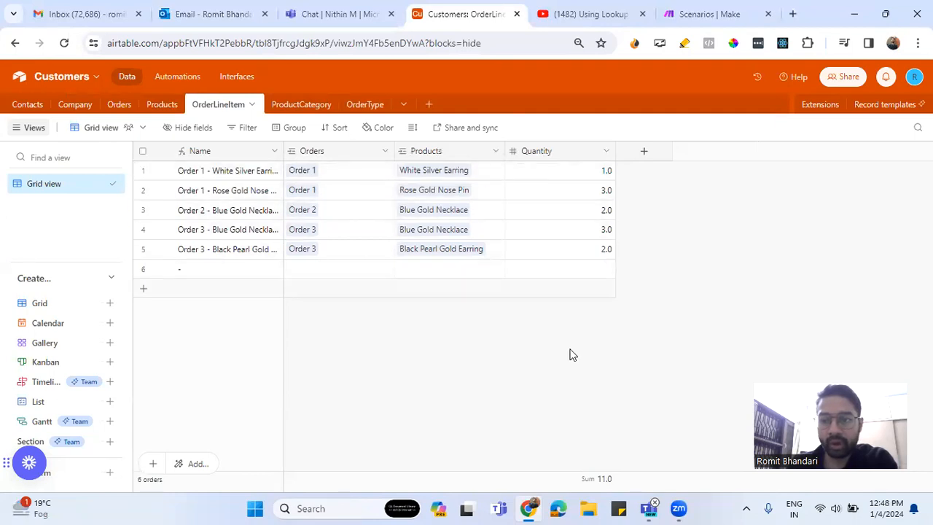
{"action": "left_click", "coordinate": [121, 109]}
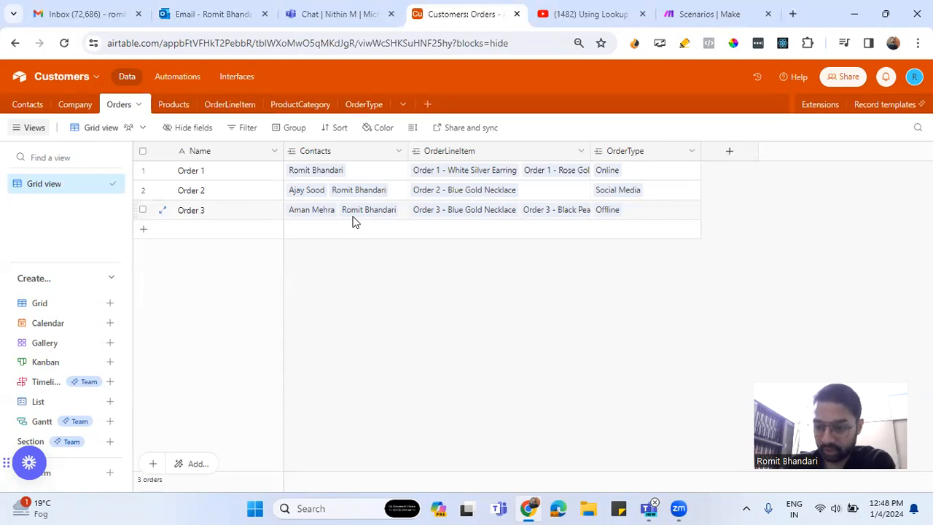
{"action": "left_click", "coordinate": [173, 106]}
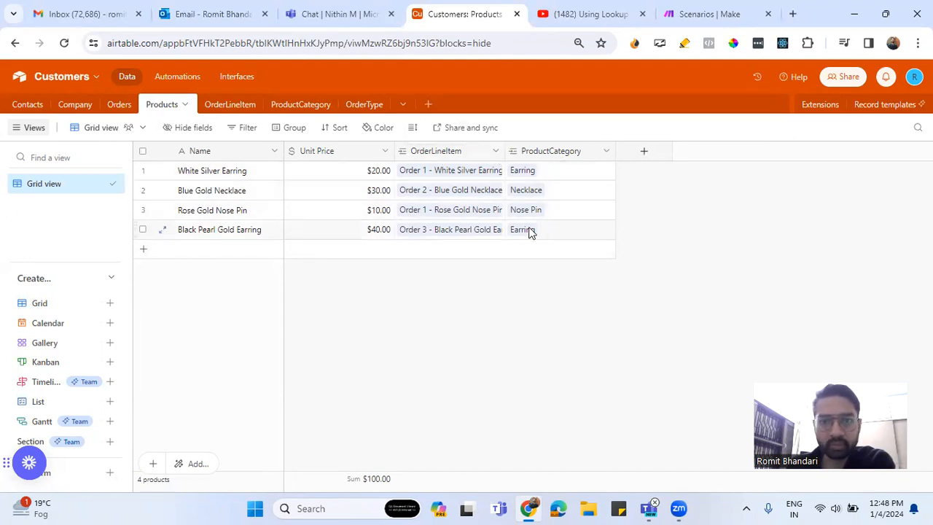
{"action": "left_click", "coordinate": [297, 107]}
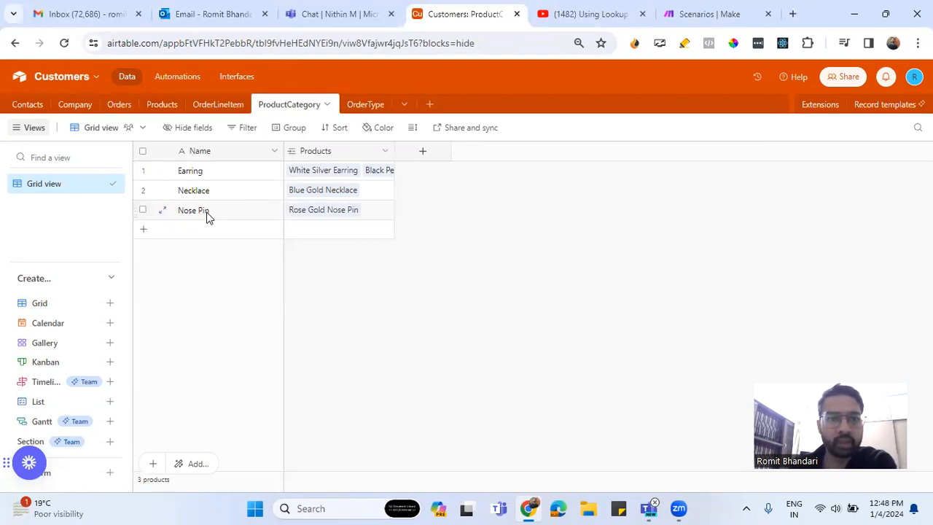
{"action": "left_click", "coordinate": [123, 108]}
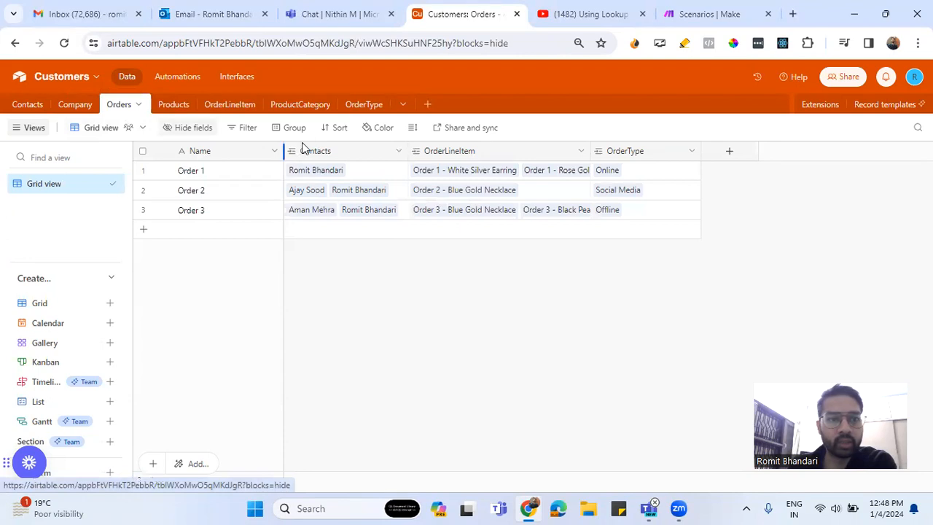
{"action": "left_click", "coordinate": [355, 110]}
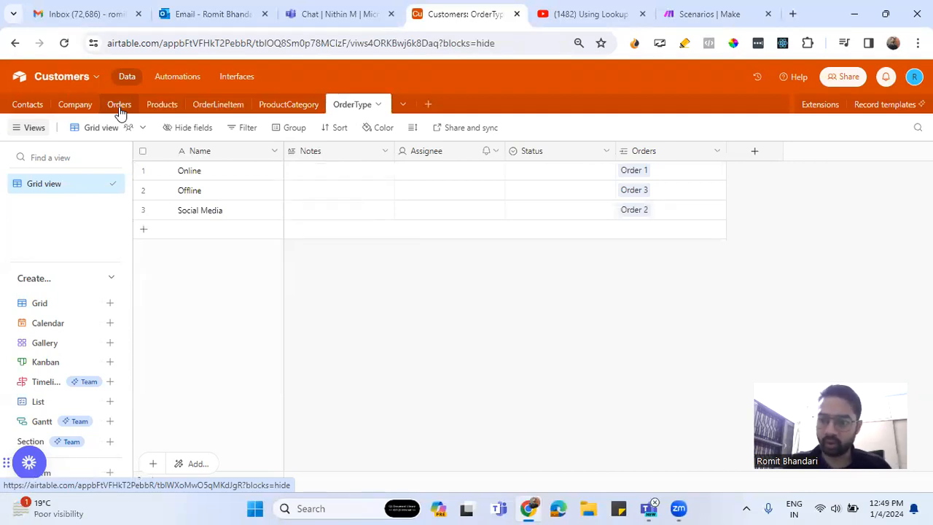
{"action": "left_click", "coordinate": [123, 108]}
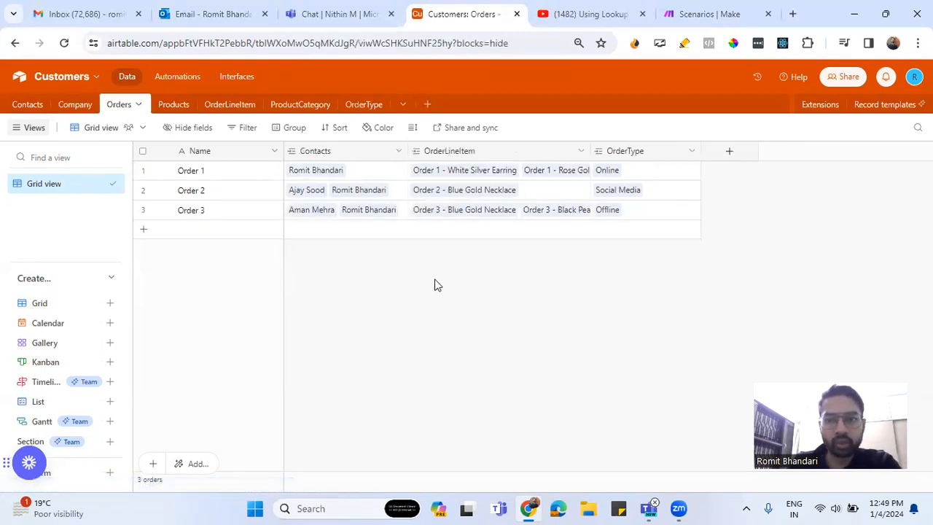
- Start a new field named UnitPrice in the OrderLineItem table and set its type to Lookup
{"action": "left_click", "coordinate": [223, 107]}
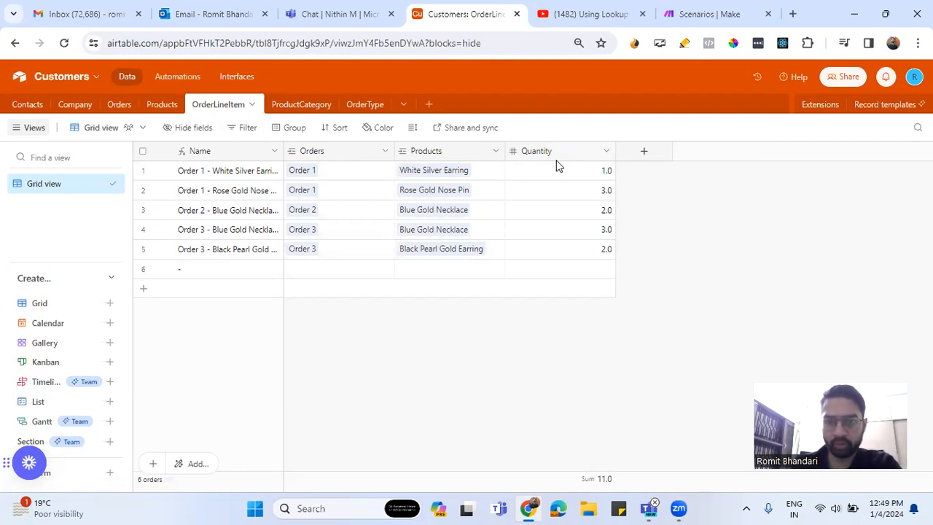
{"action": "left_click", "coordinate": [645, 155]}
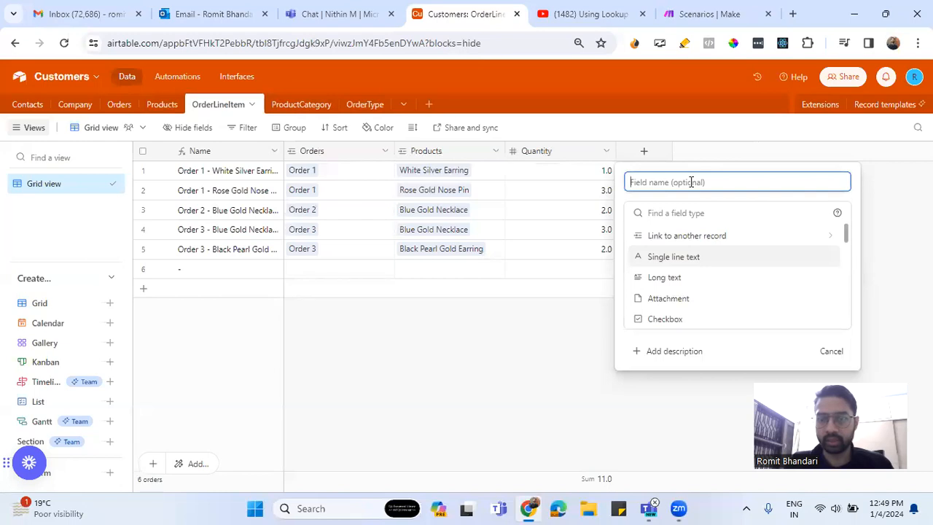
{"action": "type", "text": "UnitPrcie"}
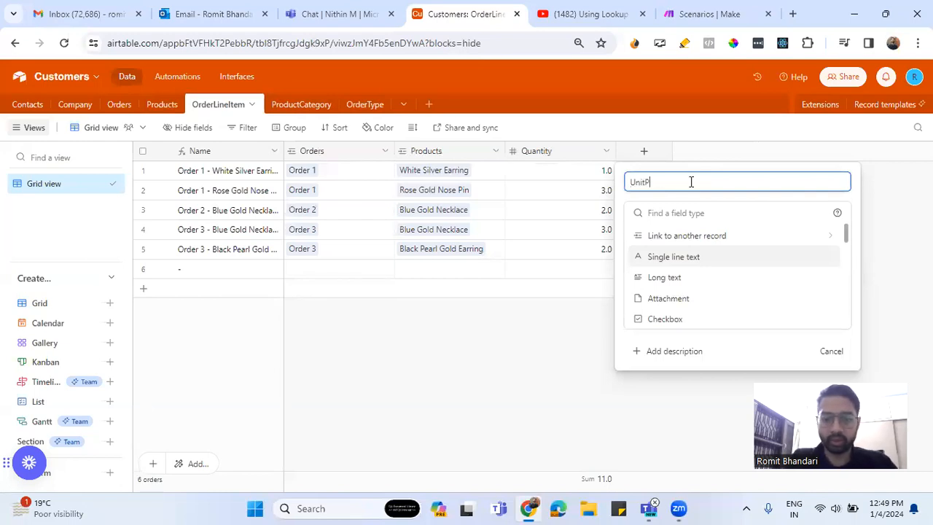
{"action": "key", "text": "BackSpace"}
{"action": "key", "text": "BackSpace"}
{"action": "type", "text": "ice"}
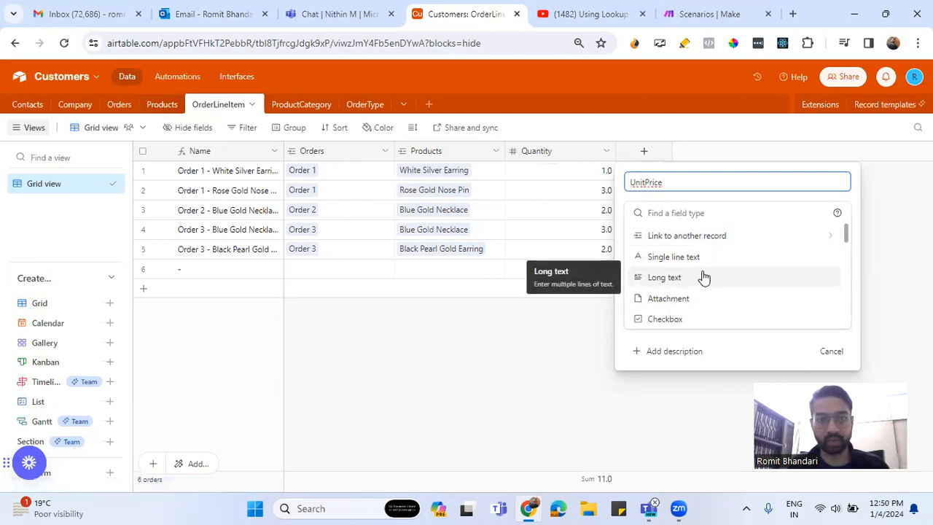
{"action": "scroll", "coordinate": [703, 277], "scroll_direction": "down", "scroll_amount": 1}
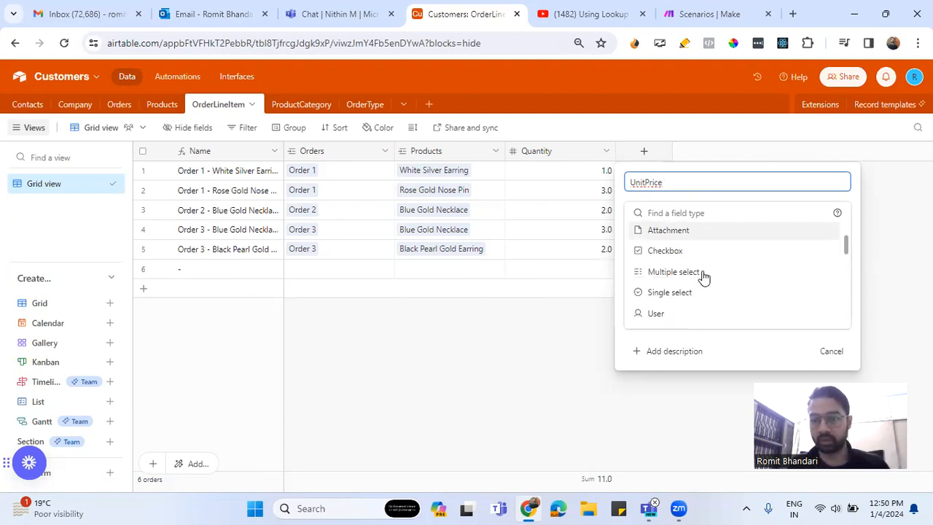
{"action": "scroll", "coordinate": [704, 278], "scroll_direction": "up", "scroll_amount": 2}
{"action": "left_click", "coordinate": [683, 213]}
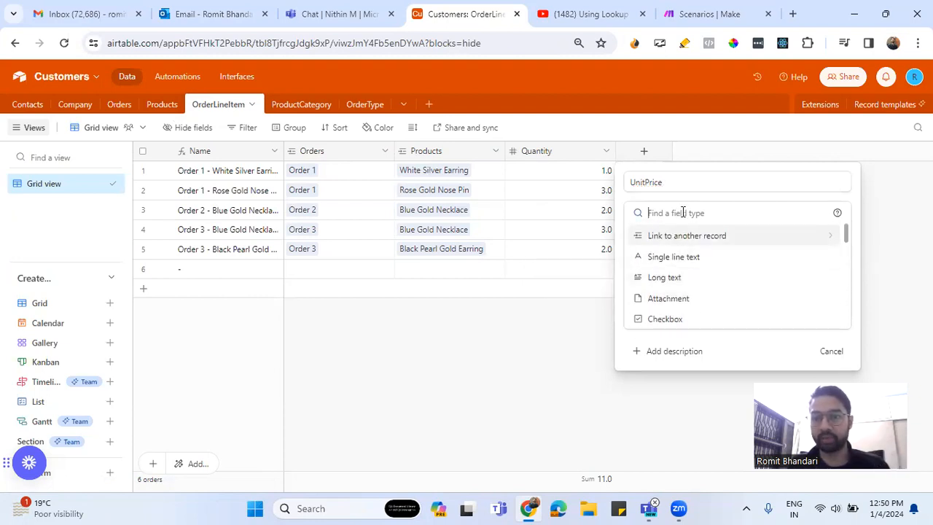
{"action": "type", "text": "lo"}
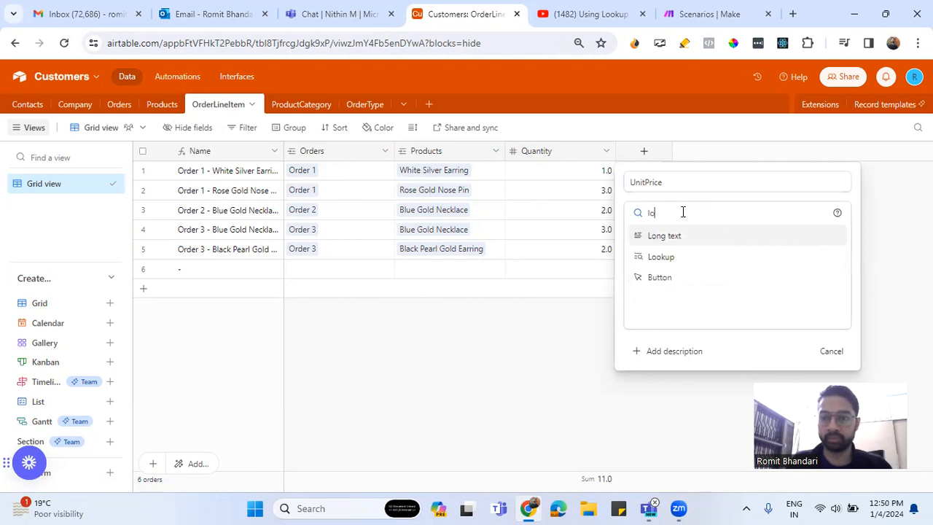
{"action": "left_click", "coordinate": [689, 262]}
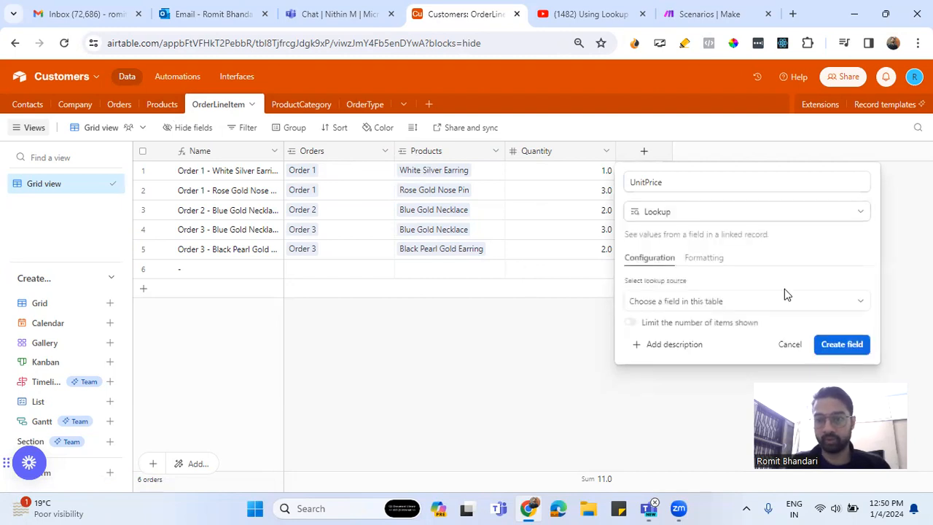
- Set the lookup source to Products with Unit Price as the looked-up field, and create the field
{"action": "left_click", "coordinate": [723, 303]}
{"action": "left_click", "coordinate": [675, 372]}
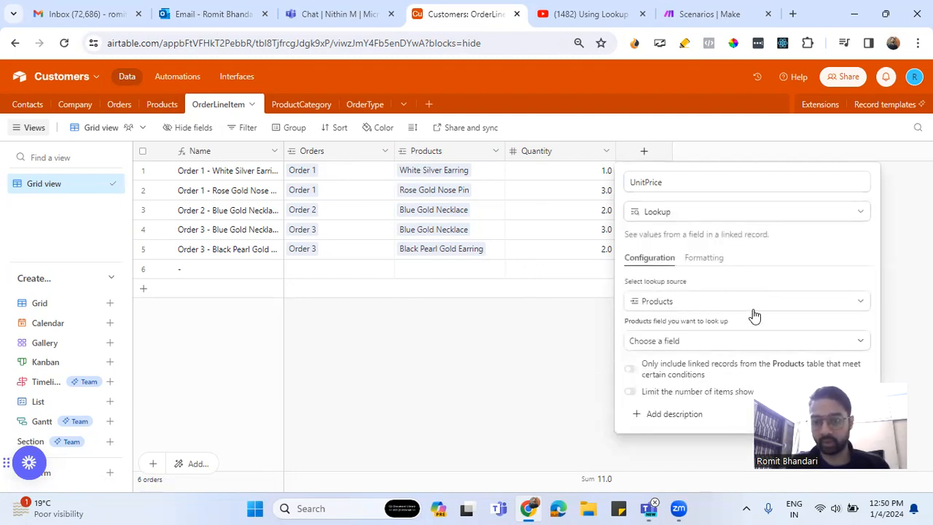
{"action": "left_click", "coordinate": [705, 343]}
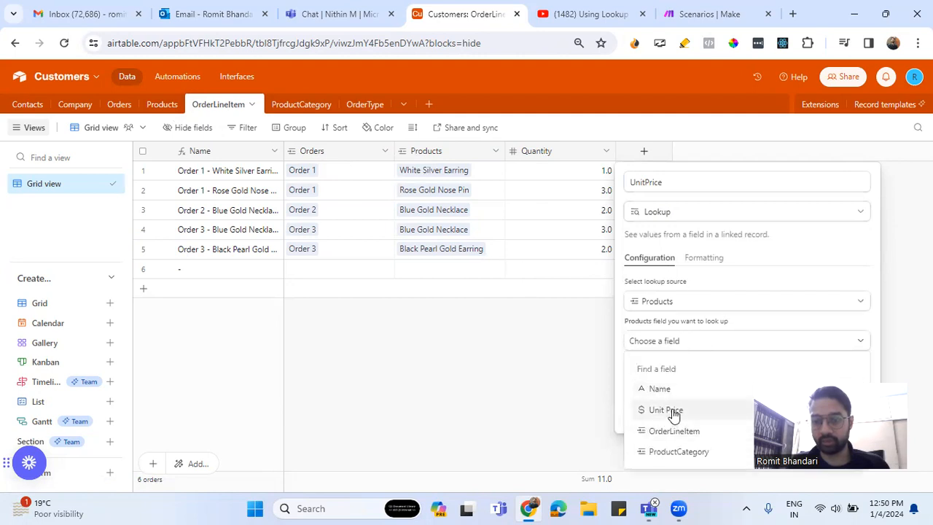
{"action": "left_click", "coordinate": [670, 413]}
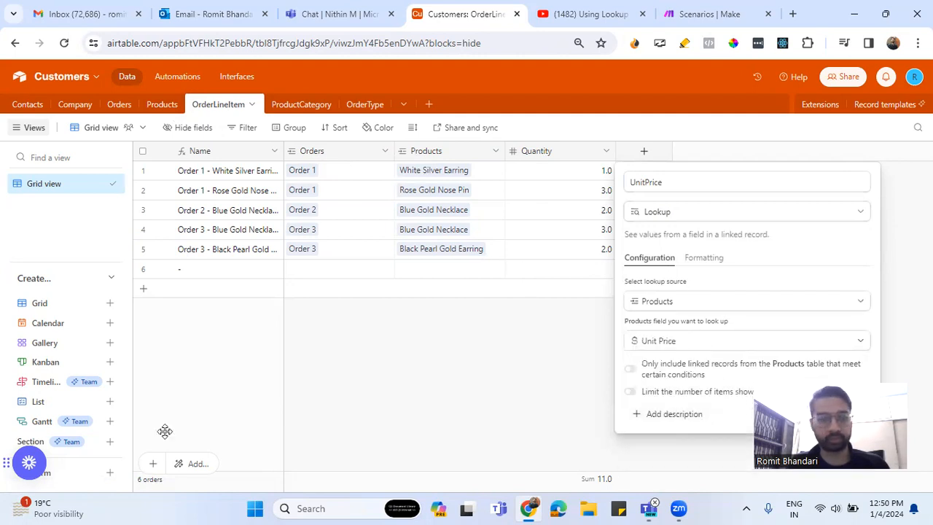
{"action": "left_click", "coordinate": [846, 414]}
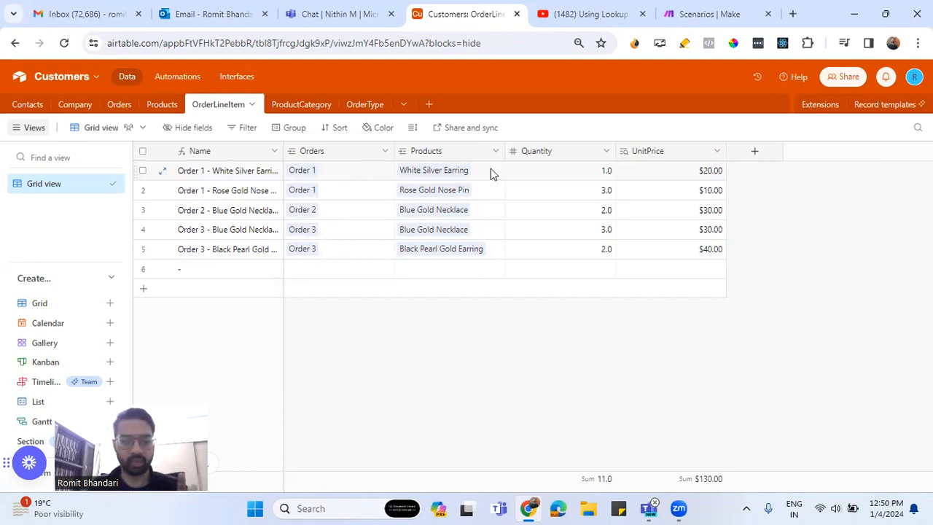
- Start another field in the OrderLineItem table named Sub-Total and set its type to Formula
{"action": "left_click", "coordinate": [757, 158]}
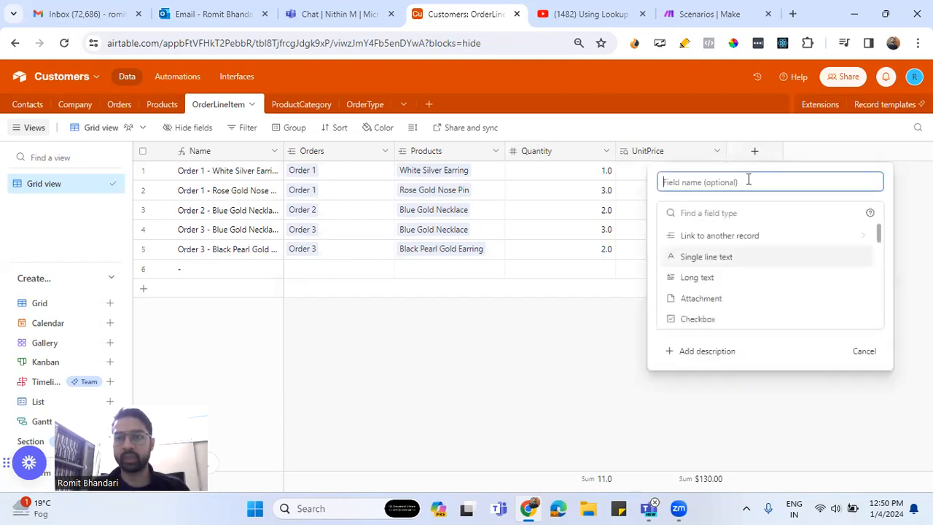
{"action": "type", "text": "Sub-Total"}
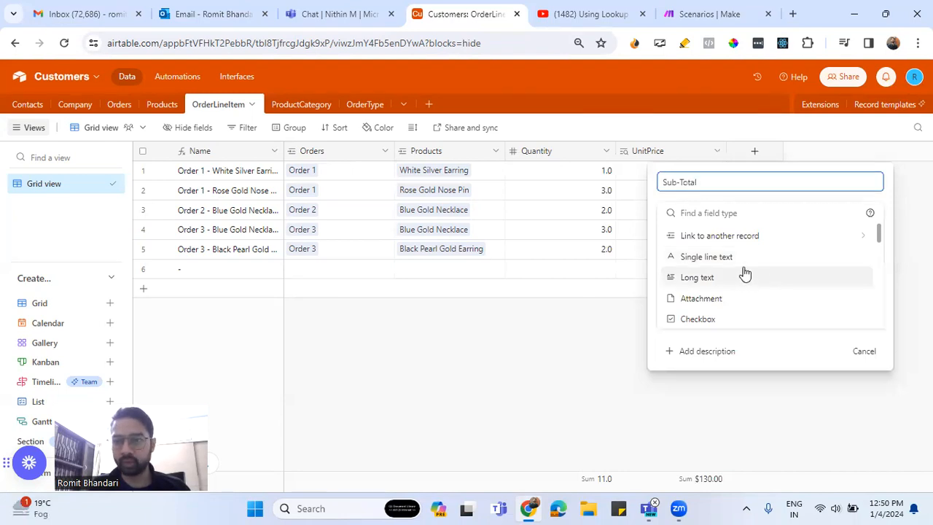
{"action": "left_click", "coordinate": [711, 215]}
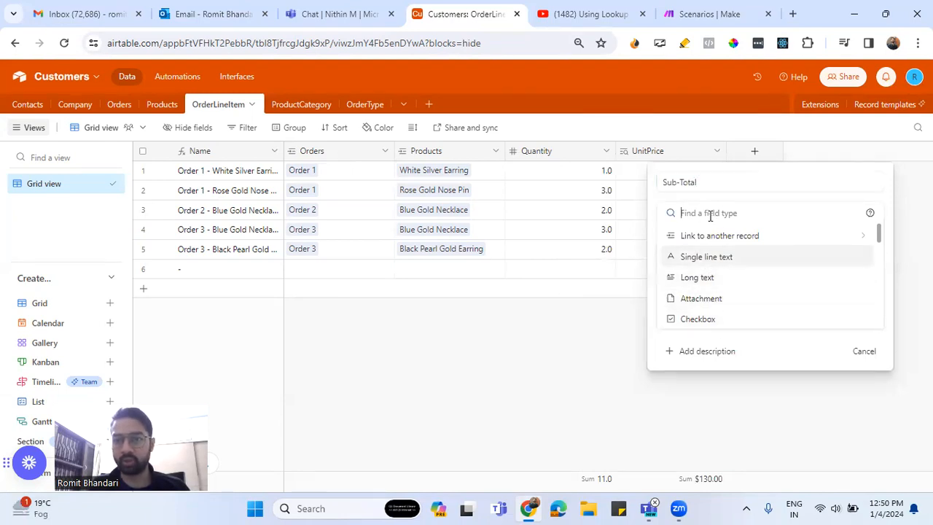
{"action": "type", "text": "form"}
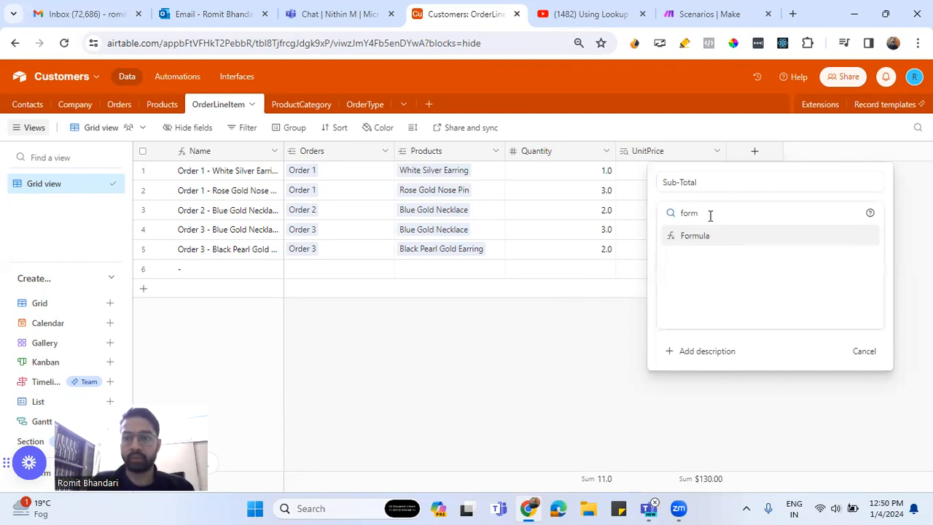
{"action": "left_click", "coordinate": [694, 235]}
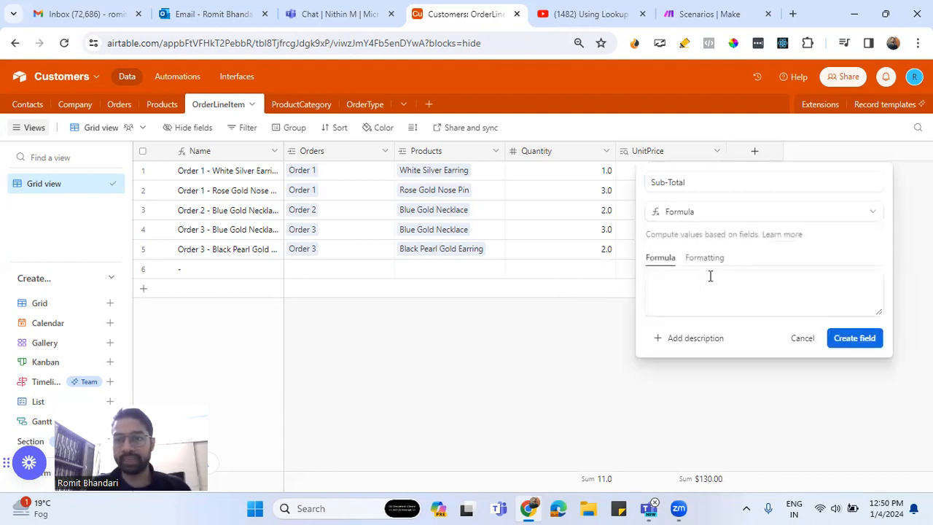
- Enter the formula Quantity*UnitPrice for the Sub-Total field and create the field
{"action": "left_click", "coordinate": [711, 279]}
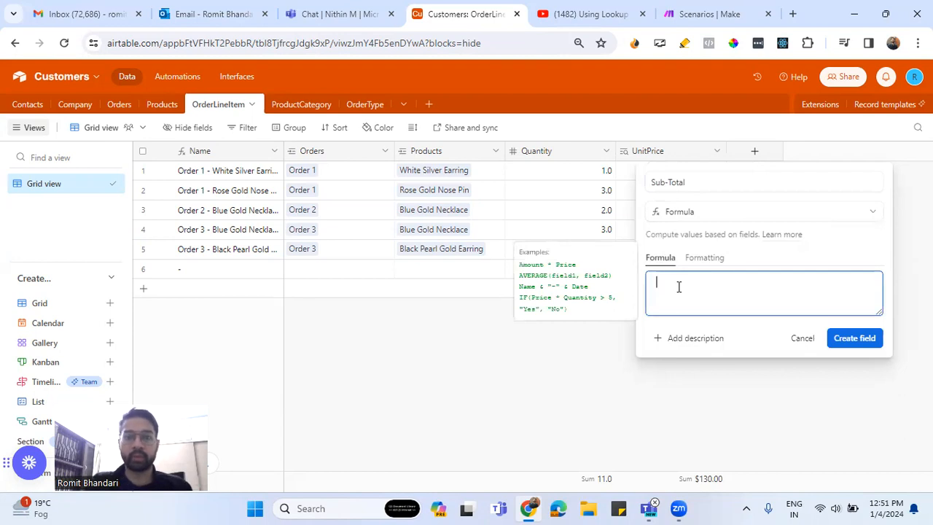
{"action": "type", "text": "Qu"}
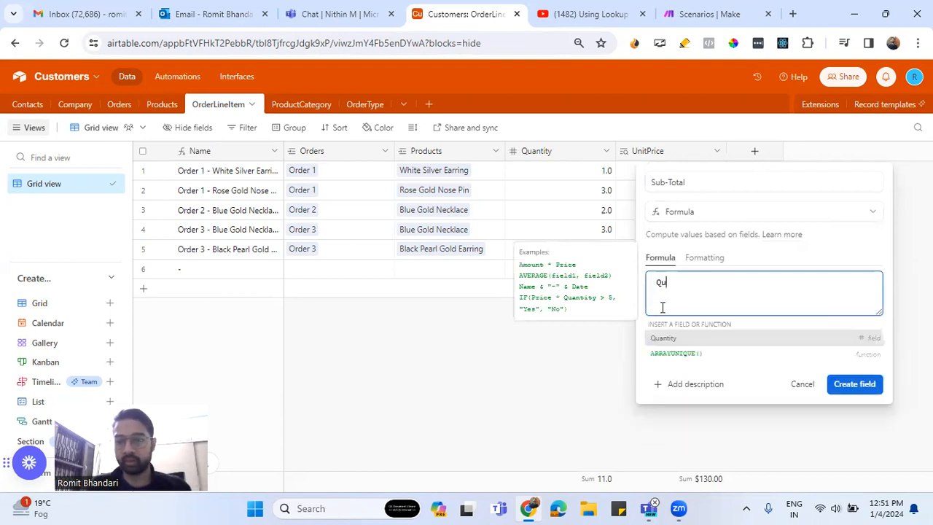
{"action": "left_click", "coordinate": [684, 330]}
{"action": "type", "text": "*"}
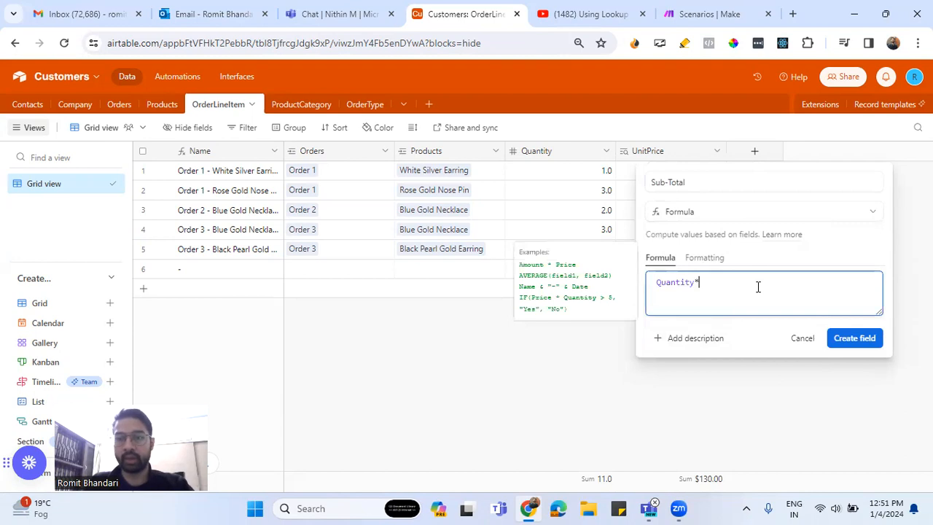
{"action": "type", "text": "Uni"}
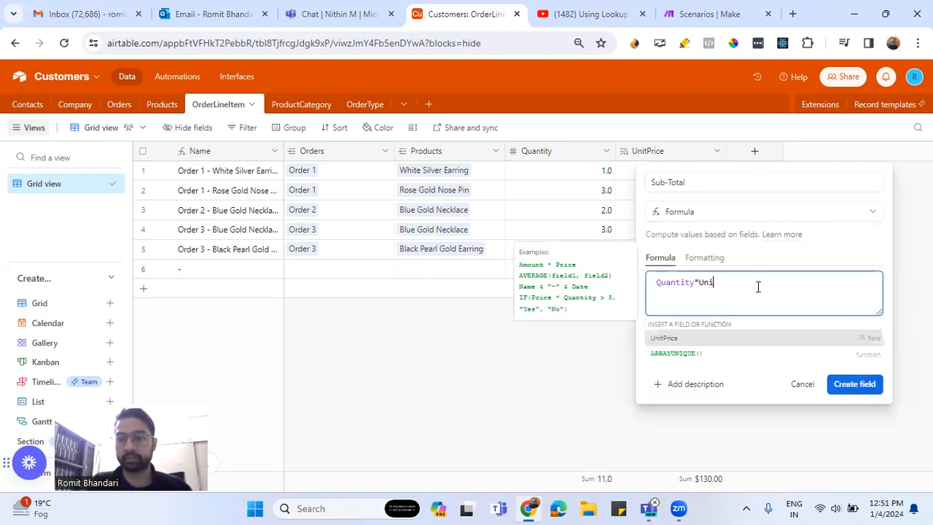
{"action": "left_click", "coordinate": [695, 341]}
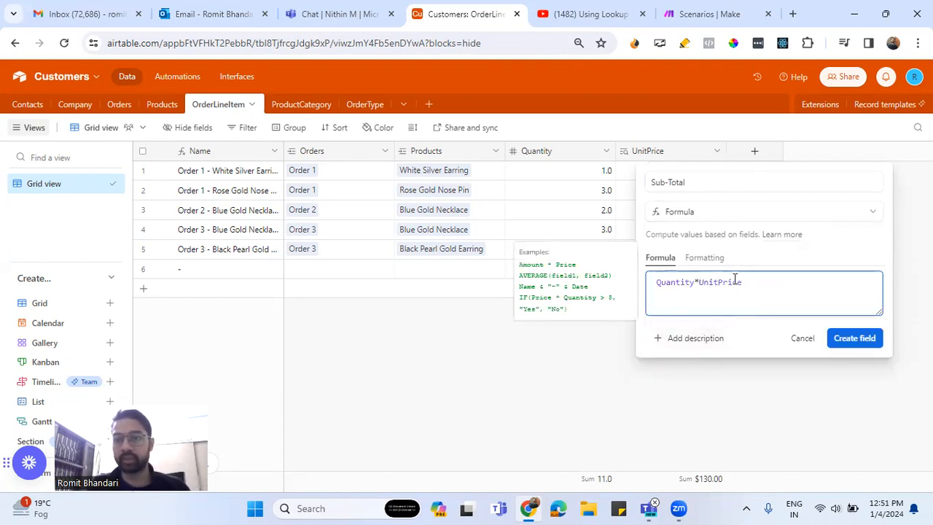
{"action": "left_click", "coordinate": [851, 341]}
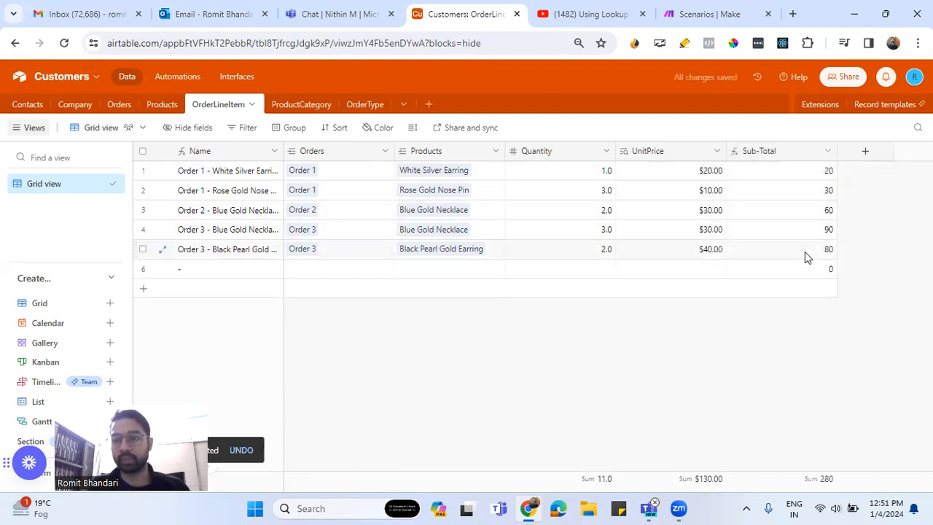
- Edit the Sub-Total field to format its values as Currency ($5.00) and save the change
{"action": "left_click", "coordinate": [826, 152]}
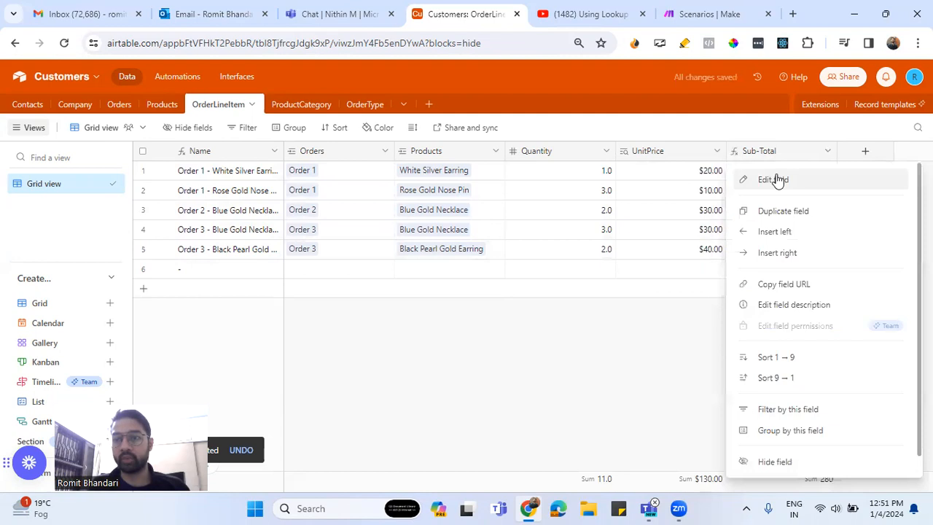
{"action": "left_click", "coordinate": [775, 179]}
{"action": "left_click", "coordinate": [447, 258]}
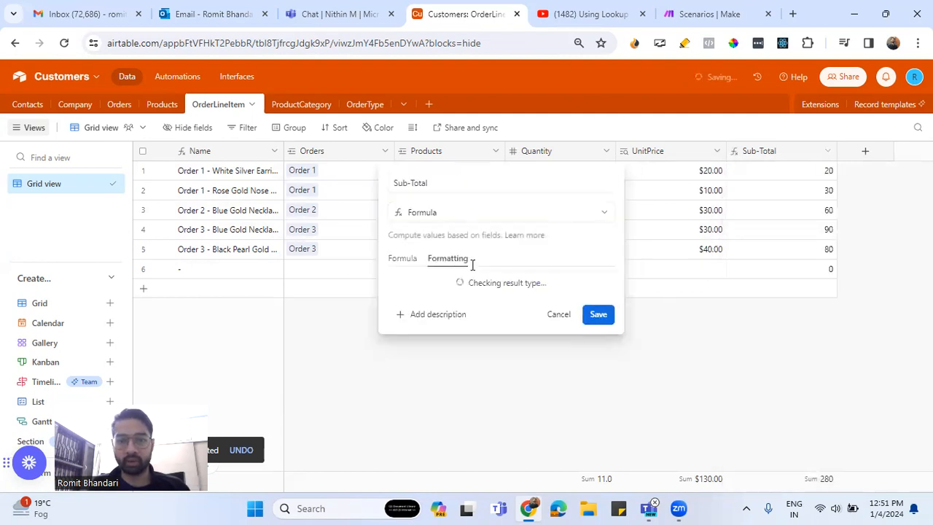
{"action": "left_click", "coordinate": [432, 306]}
{"action": "left_click", "coordinate": [467, 366]}
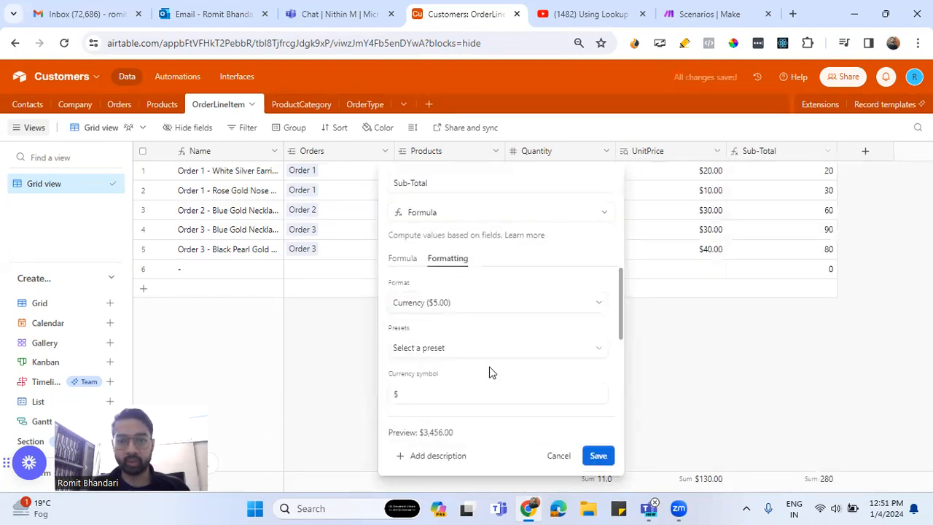
{"action": "left_click", "coordinate": [598, 455]}
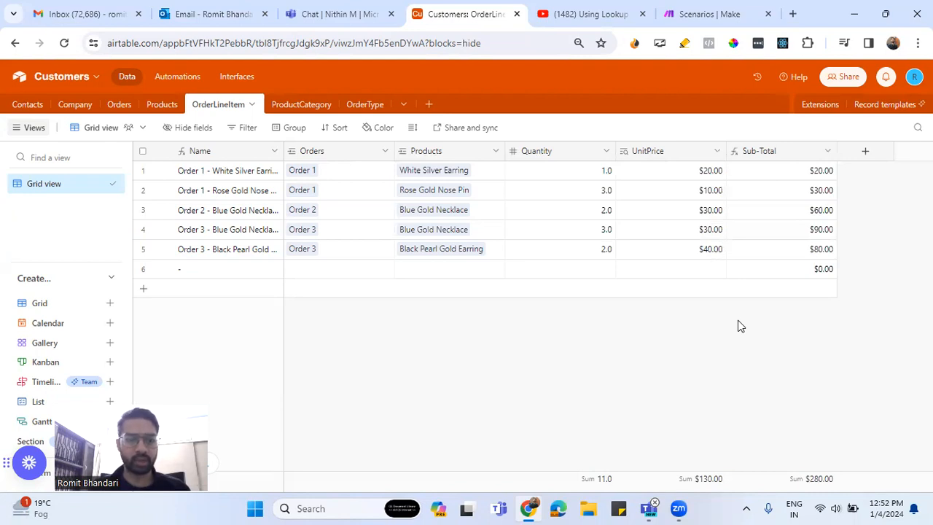
- Start a new field named OrderTotal in the Orders table and set its type to Rollup
{"action": "left_click", "coordinate": [118, 104]}
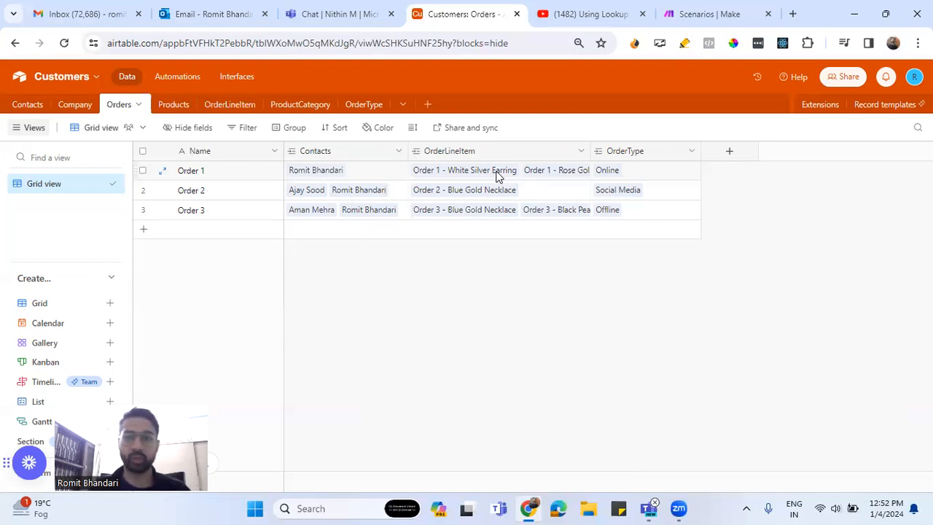
{"action": "left_click", "coordinate": [729, 151]}
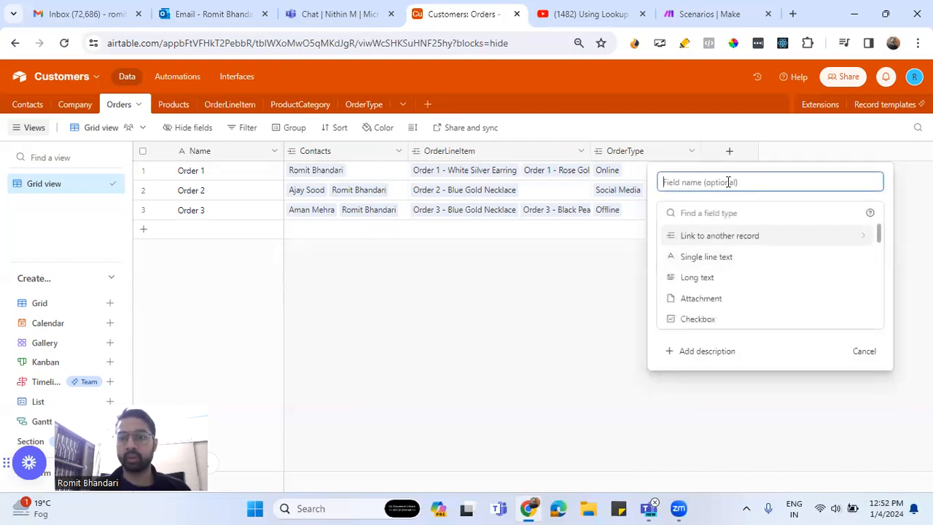
{"action": "type", "text": "T"}
{"action": "key", "text": "BackSpace"}
{"action": "type", "text": "OrderTotal"}
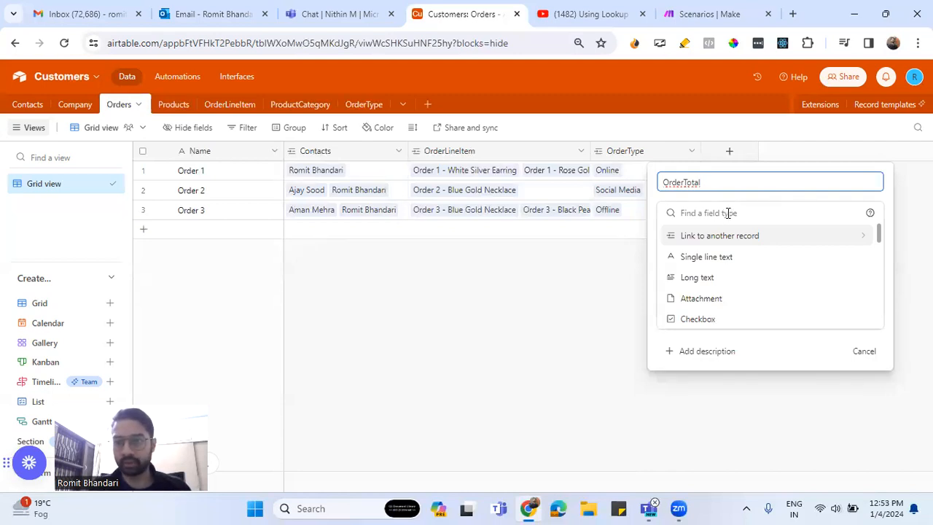
{"action": "left_click", "coordinate": [728, 213]}
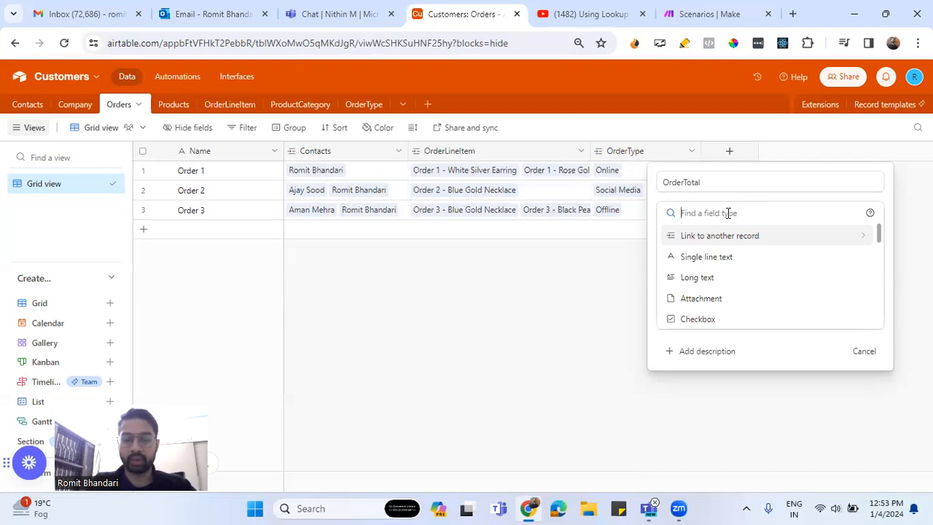
{"action": "type", "text": "roll"}
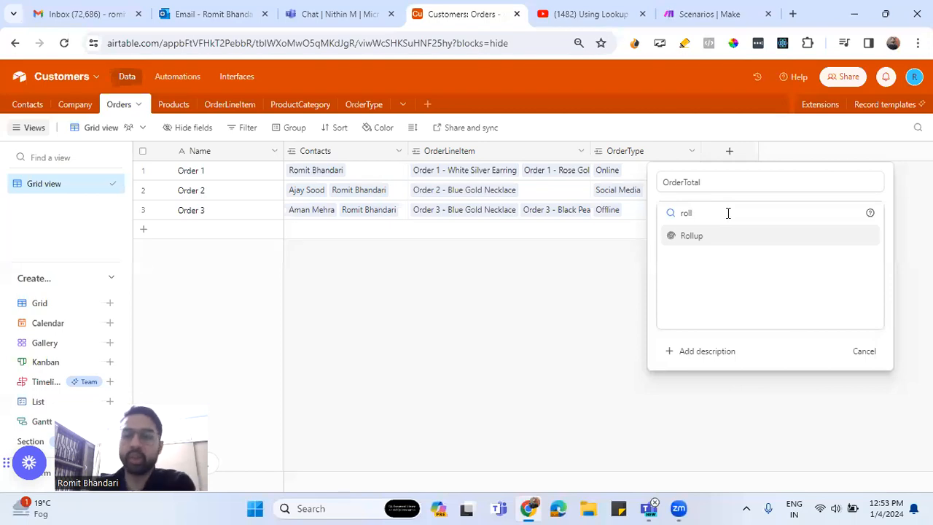
{"action": "left_click", "coordinate": [696, 238]}
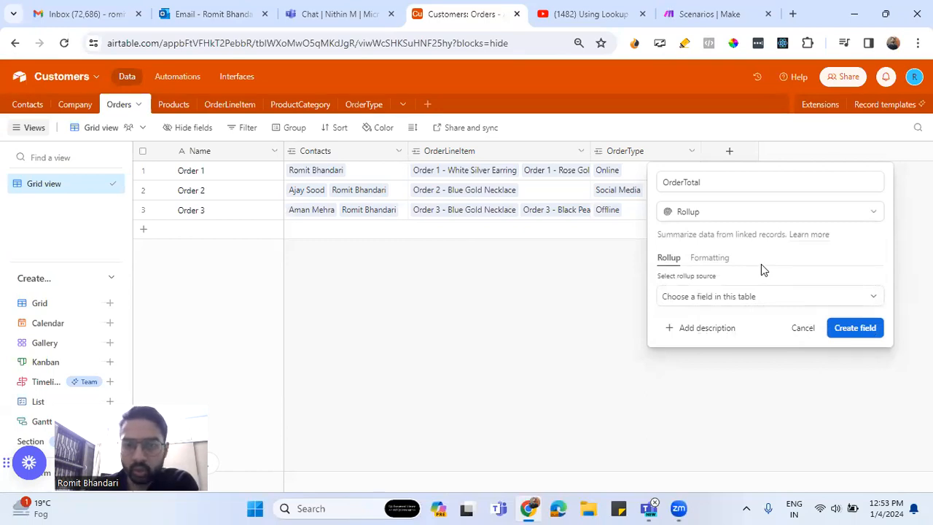
- Roll up the Sub-Total field from OrderLineItem using SUM(values), check the formatting, and create the OrderTotal field
{"action": "left_click", "coordinate": [764, 296]}
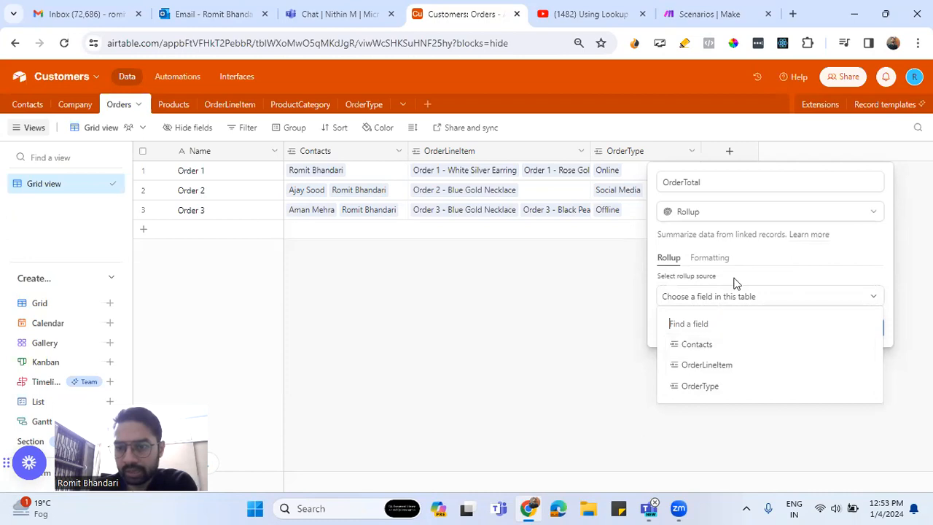
{"action": "left_click", "coordinate": [712, 367]}
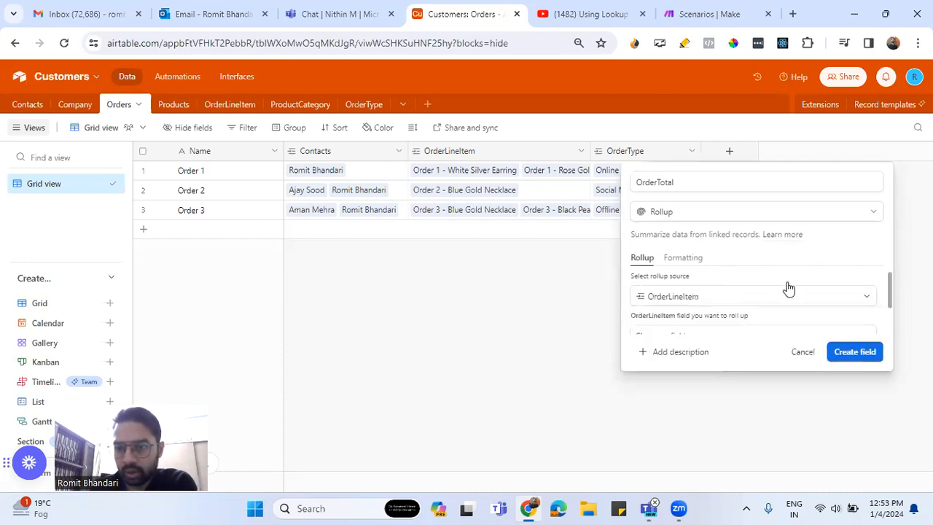
{"action": "left_click", "coordinate": [718, 296]}
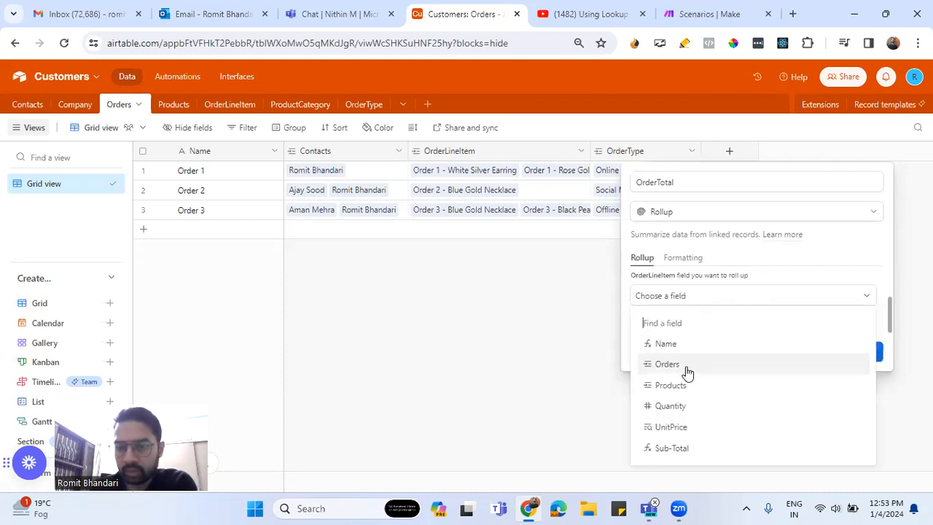
{"action": "left_click", "coordinate": [682, 447]}
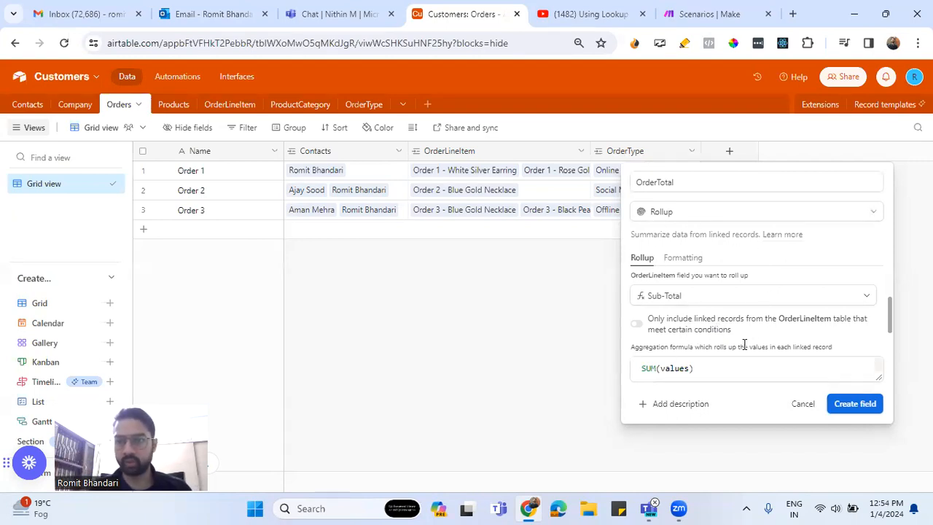
{"action": "left_click", "coordinate": [694, 369]}
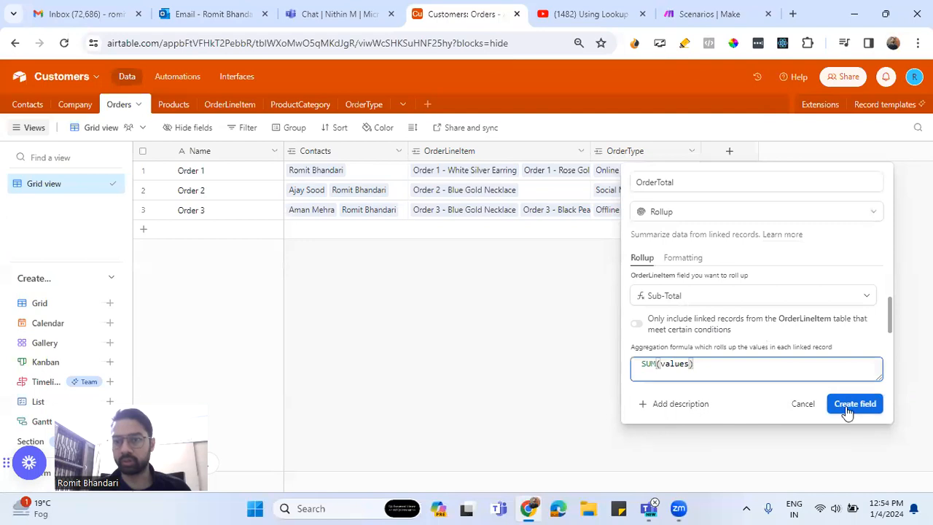
{"action": "left_click", "coordinate": [689, 260]}
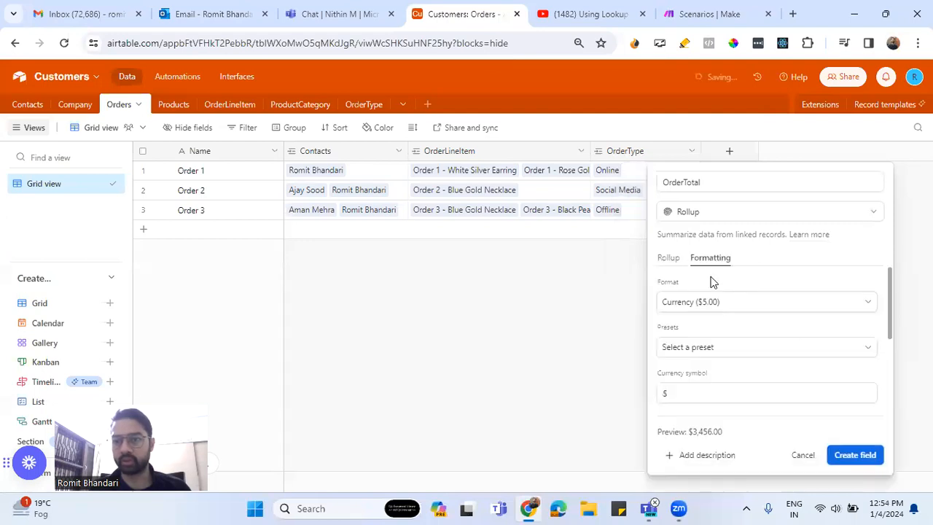
{"action": "left_click", "coordinate": [669, 258]}
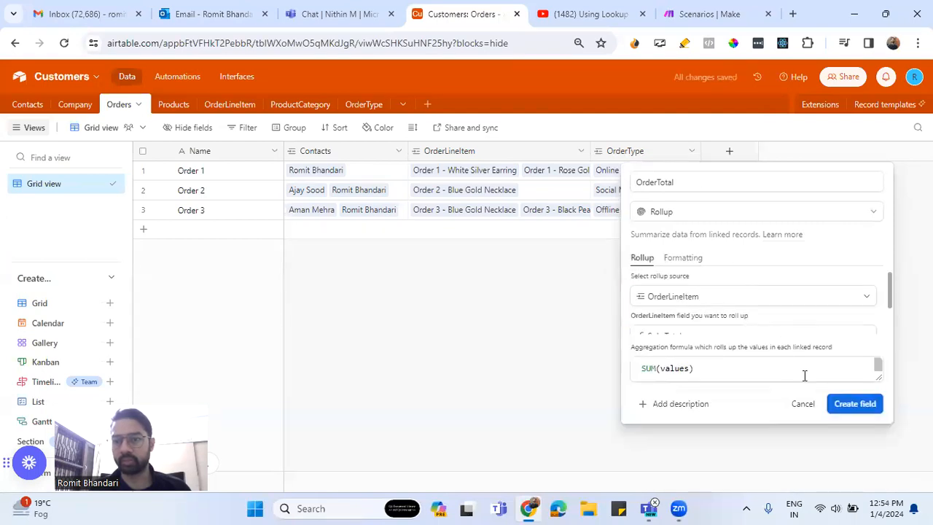
{"action": "left_click", "coordinate": [856, 404]}
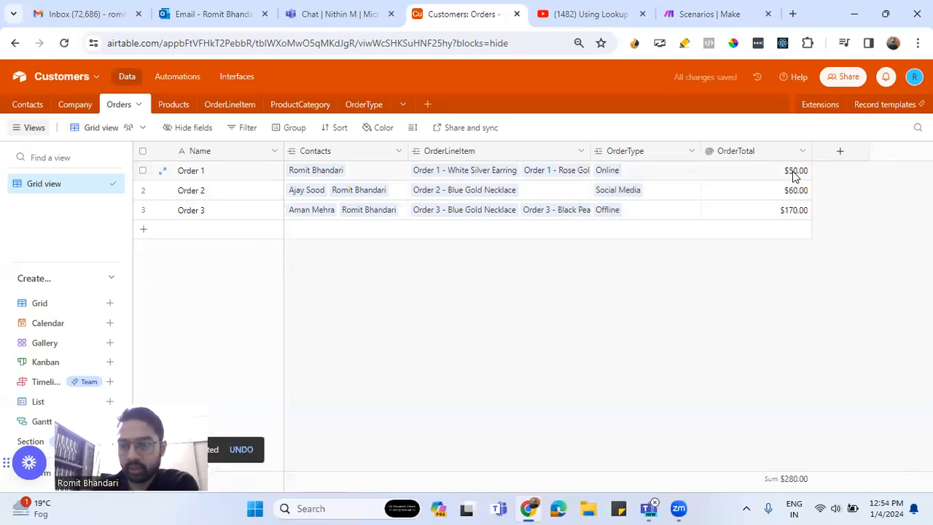
- Compare the line item sub-totals with the order totals, and check the link settings of the Orders field in Contacts and the Contacts field in Orders
{"action": "left_click", "coordinate": [229, 106]}
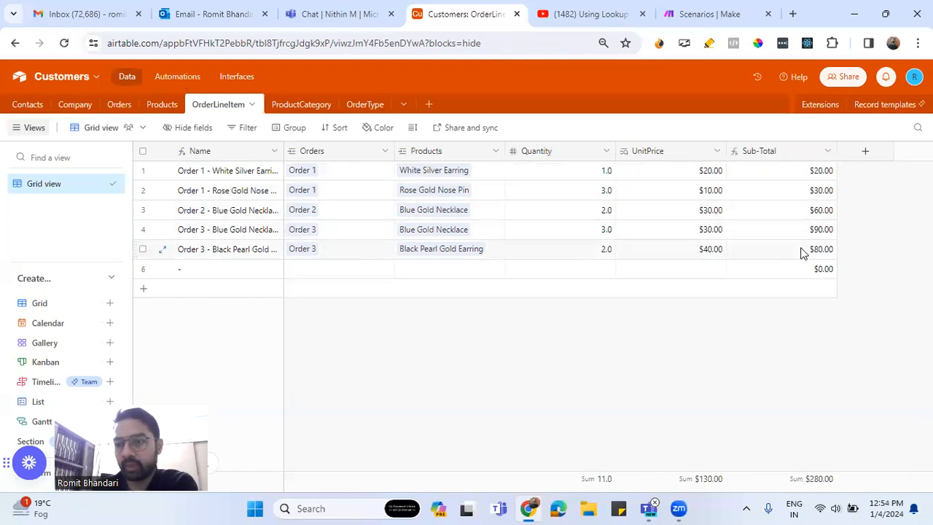
{"action": "left_click", "coordinate": [124, 105]}
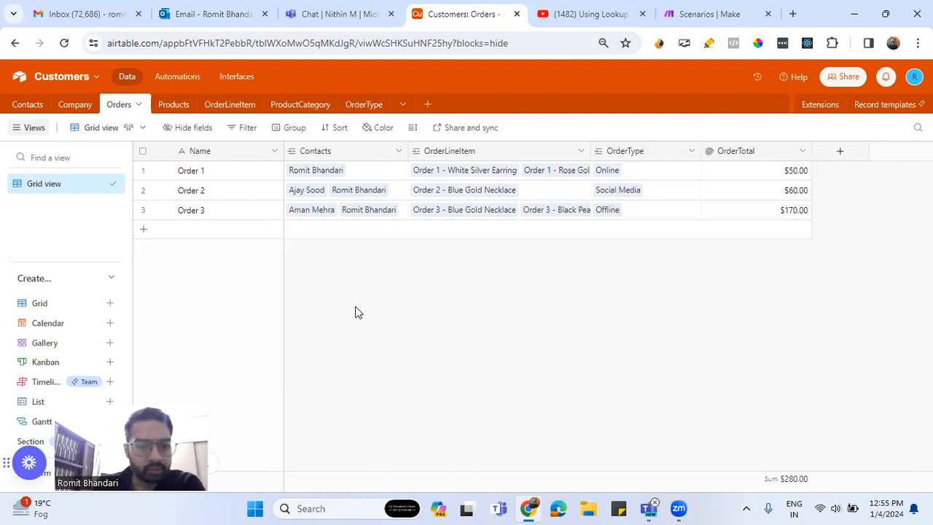
{"action": "left_click", "coordinate": [30, 106]}
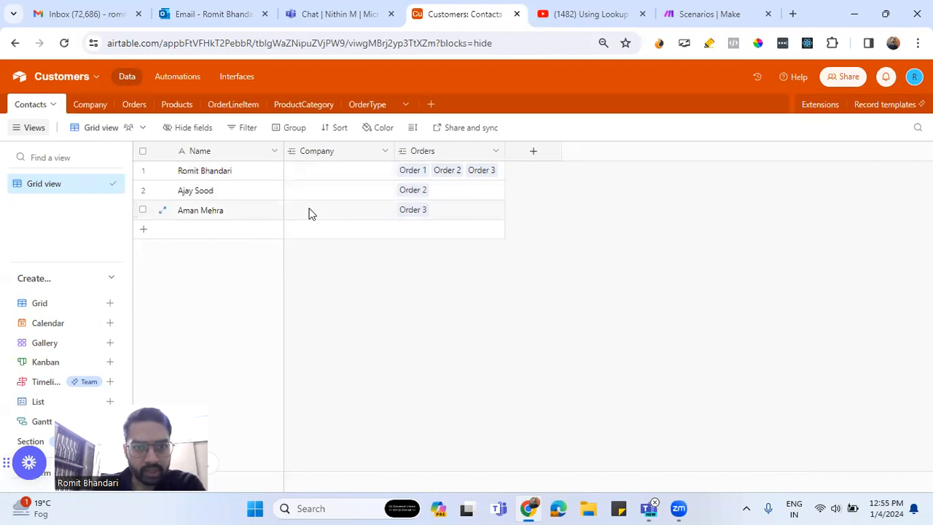
{"action": "left_click", "coordinate": [494, 151]}
{"action": "left_click", "coordinate": [442, 179]}
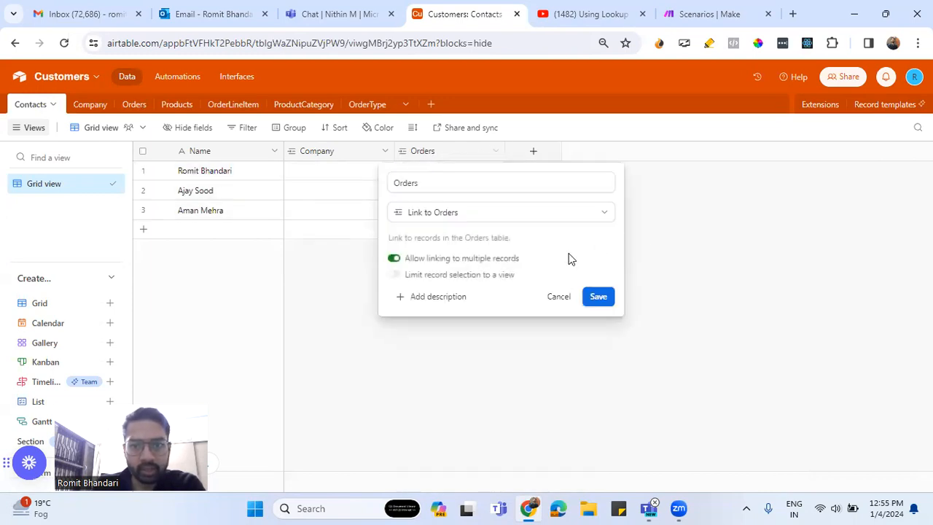
{"action": "left_click", "coordinate": [599, 297]}
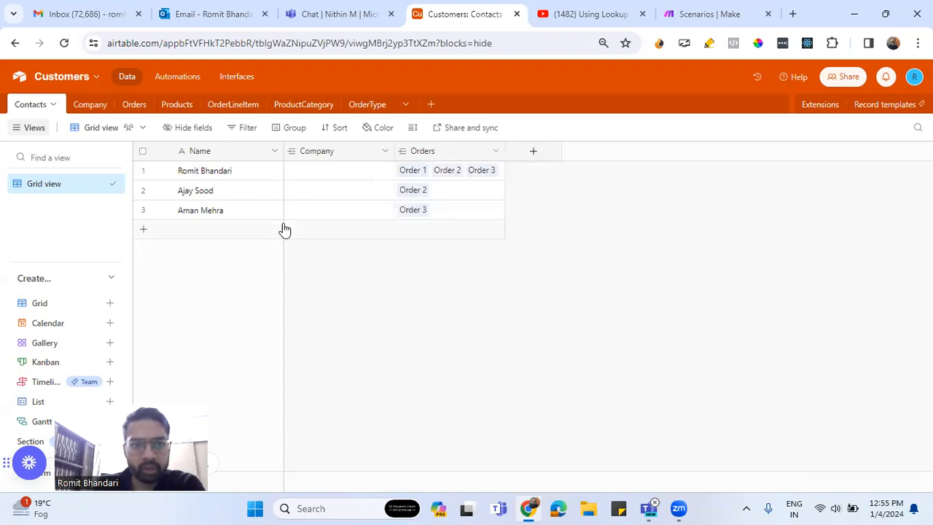
{"action": "left_click", "coordinate": [136, 105]}
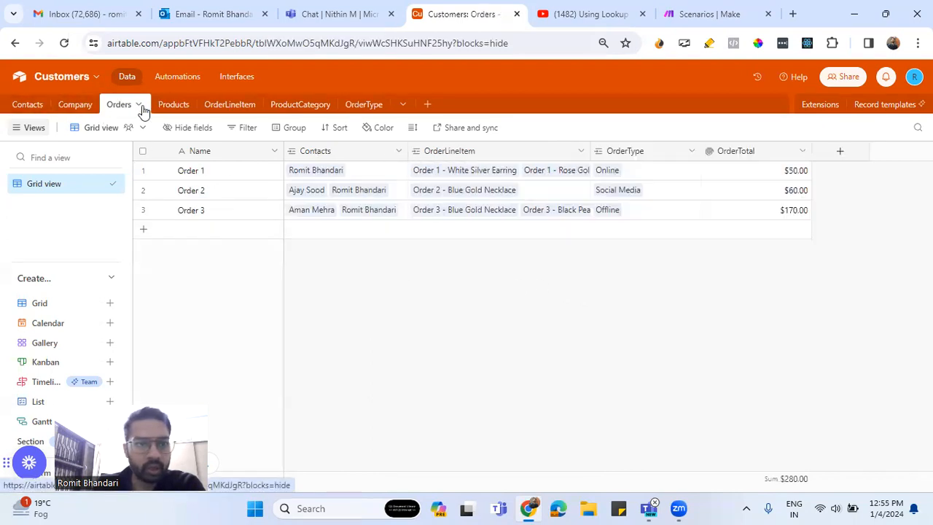
{"action": "left_click", "coordinate": [400, 153]}
{"action": "left_click", "coordinate": [342, 181]}
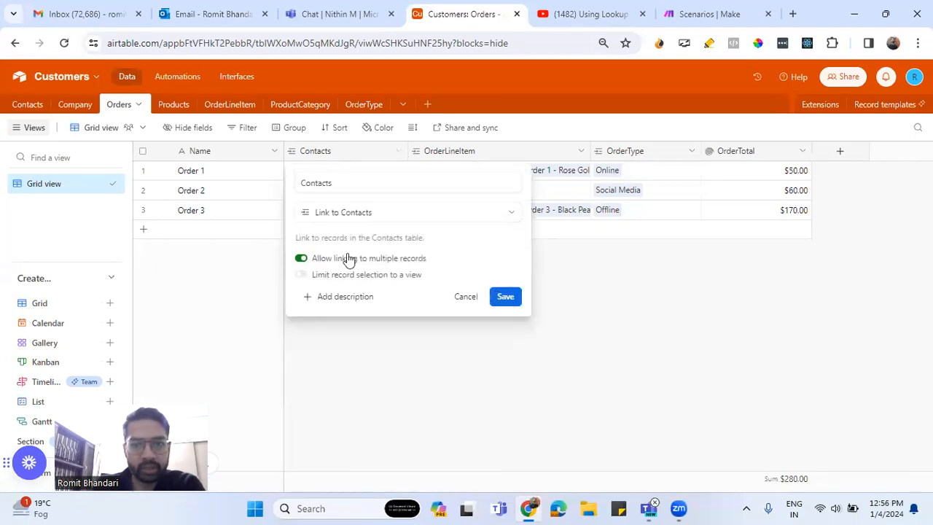
{"action": "left_click", "coordinate": [506, 297]}
- Start a new field named OrderTotalForContact in the Contacts table and set its type to Rollup
{"action": "left_click", "coordinate": [42, 111]}
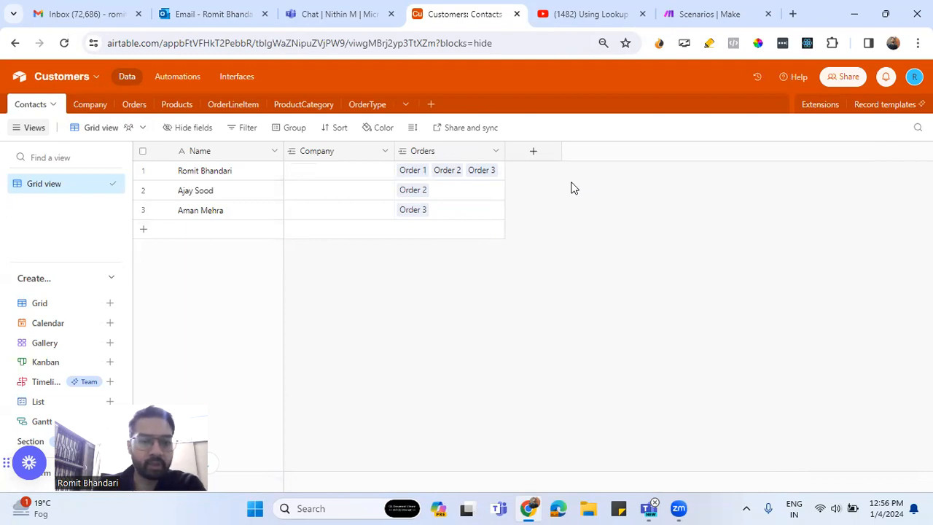
{"action": "left_click", "coordinate": [536, 155]}
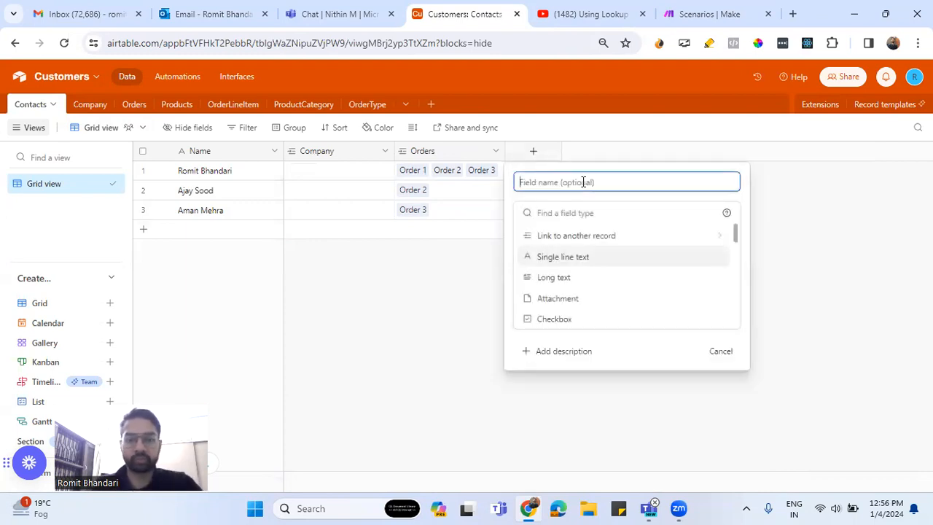
{"action": "type", "text": "Order"}
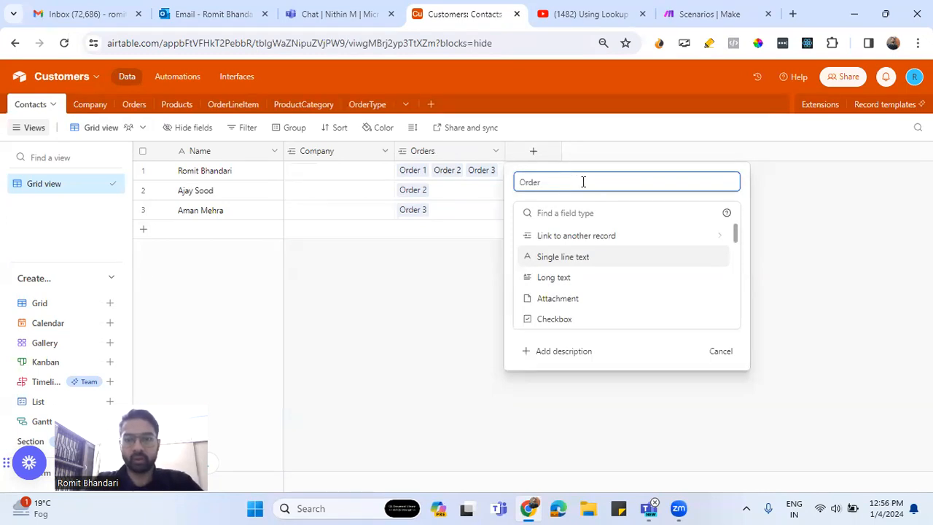
{"action": "type", "text": "Total"}
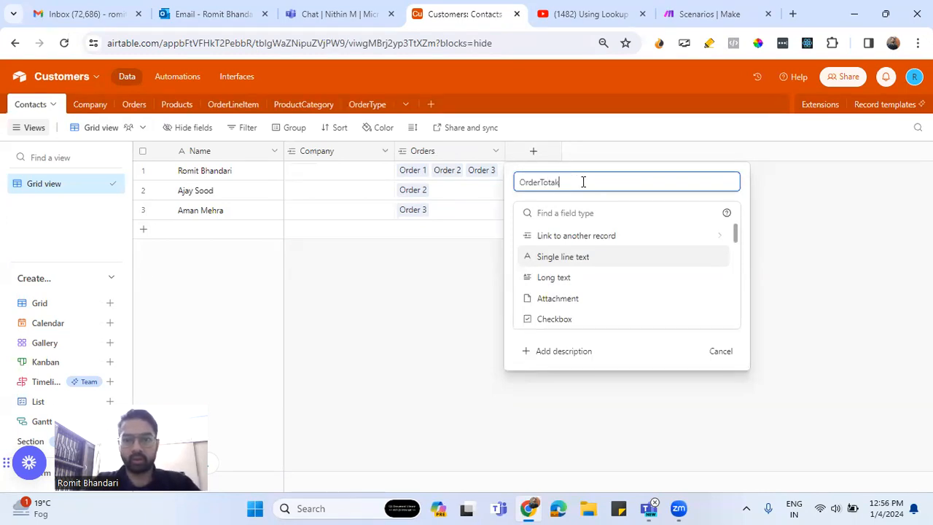
{"action": "type", "text": "ForContact"}
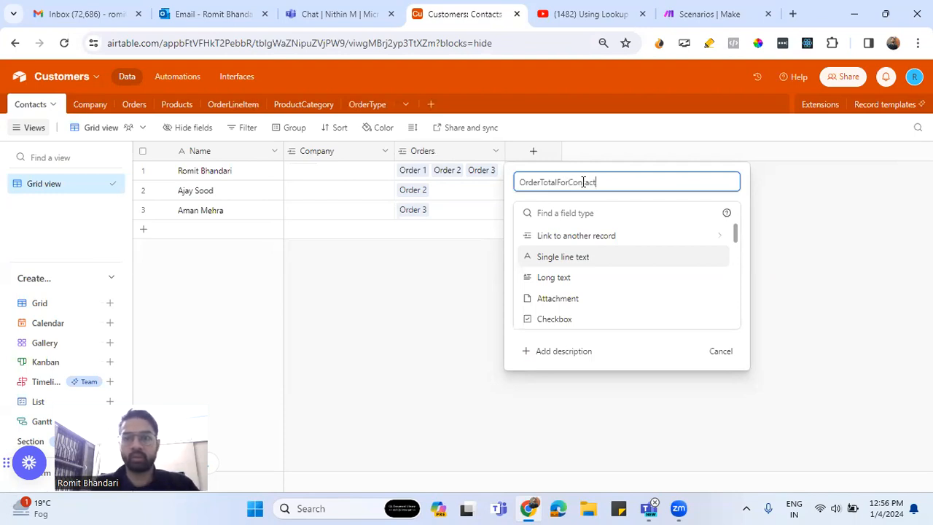
{"action": "left_click", "coordinate": [588, 213]}
{"action": "type", "text": "Roll"}
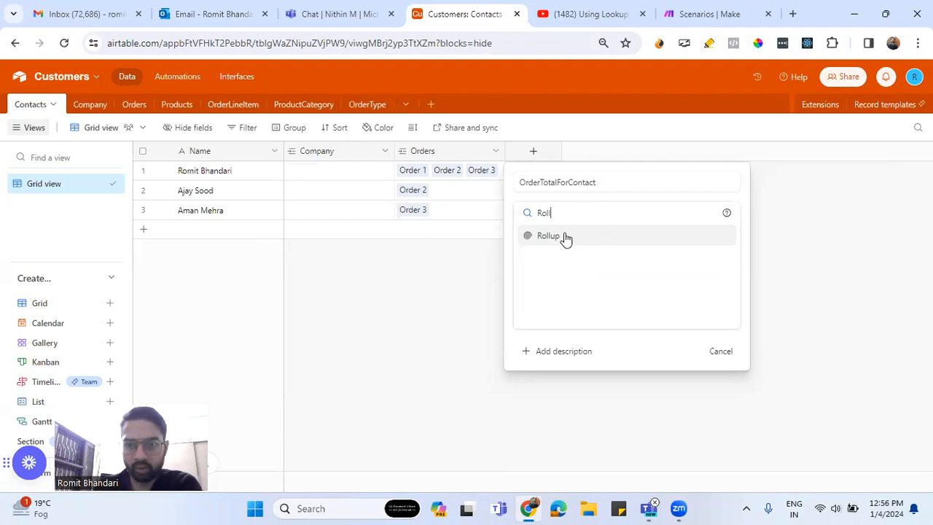
{"action": "left_click", "coordinate": [566, 237]}
- Create the field as a rollup of OrderTotal from Orders using SUM(values), and compare its amounts with the Orders table
{"action": "left_click", "coordinate": [596, 297]}
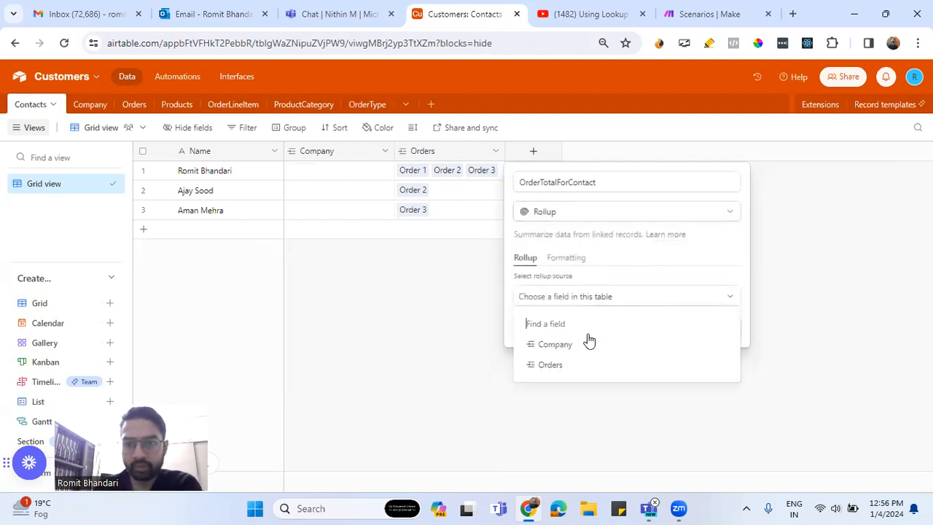
{"action": "left_click", "coordinate": [552, 365]}
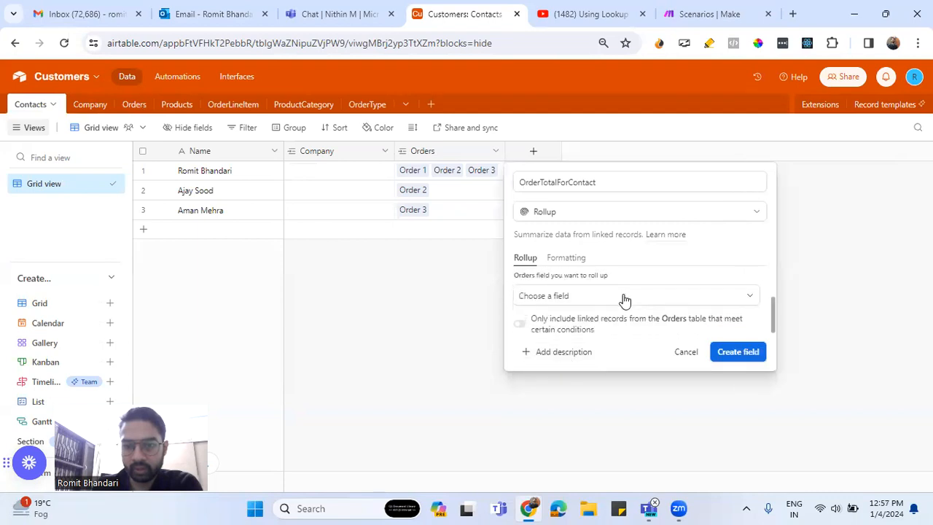
{"action": "left_click", "coordinate": [612, 297]}
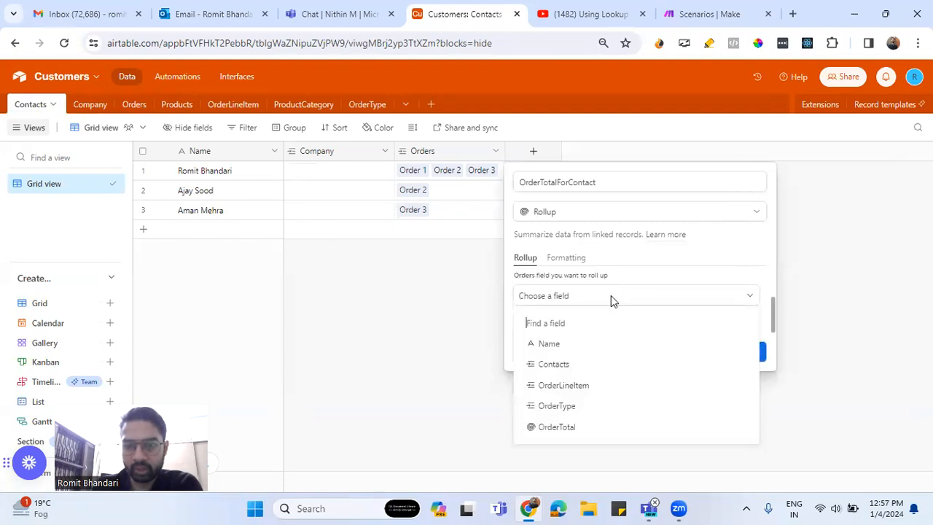
{"action": "left_click", "coordinate": [572, 436]}
{"action": "left_click", "coordinate": [581, 368]}
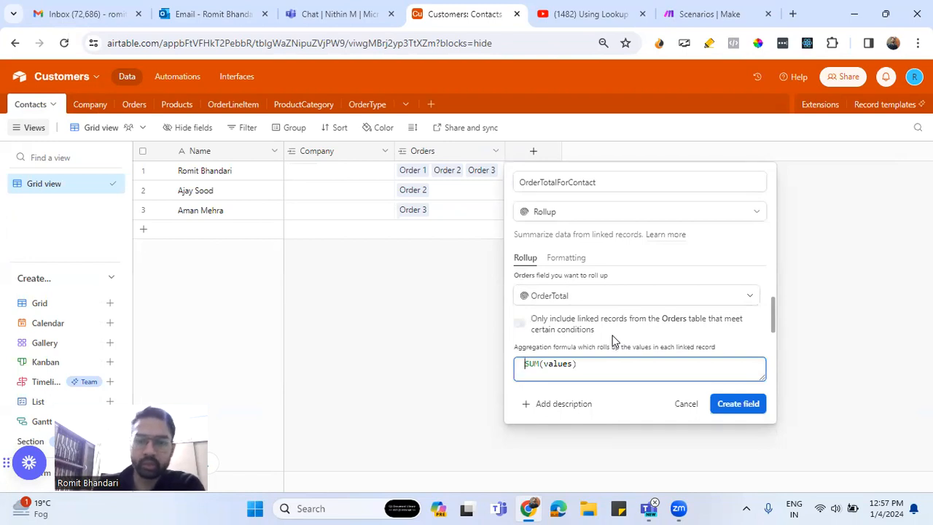
{"action": "left_click", "coordinate": [738, 405]}
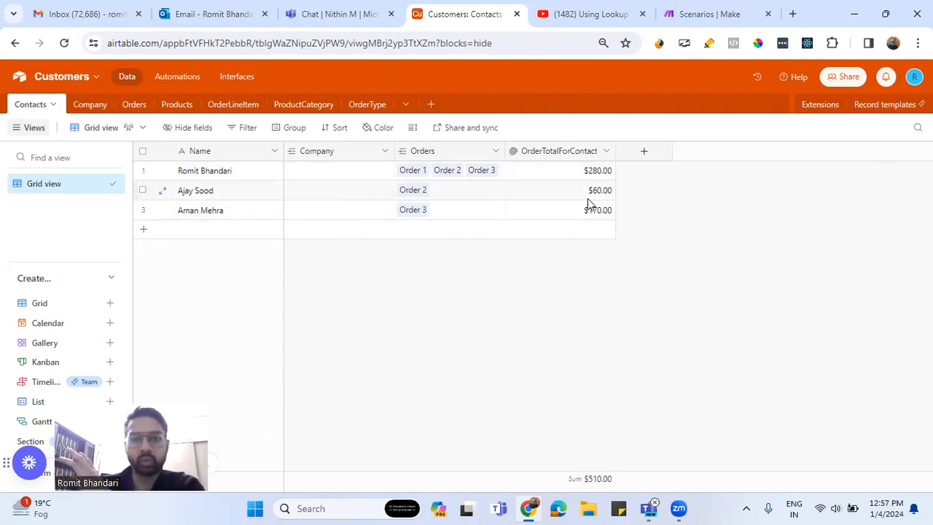
{"action": "left_click", "coordinate": [134, 105]}
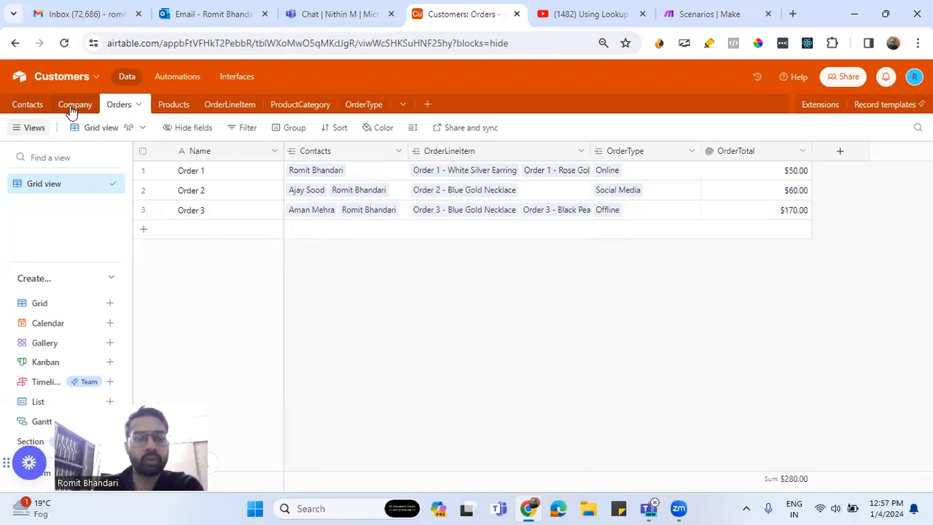
{"action": "left_click", "coordinate": [31, 106]}
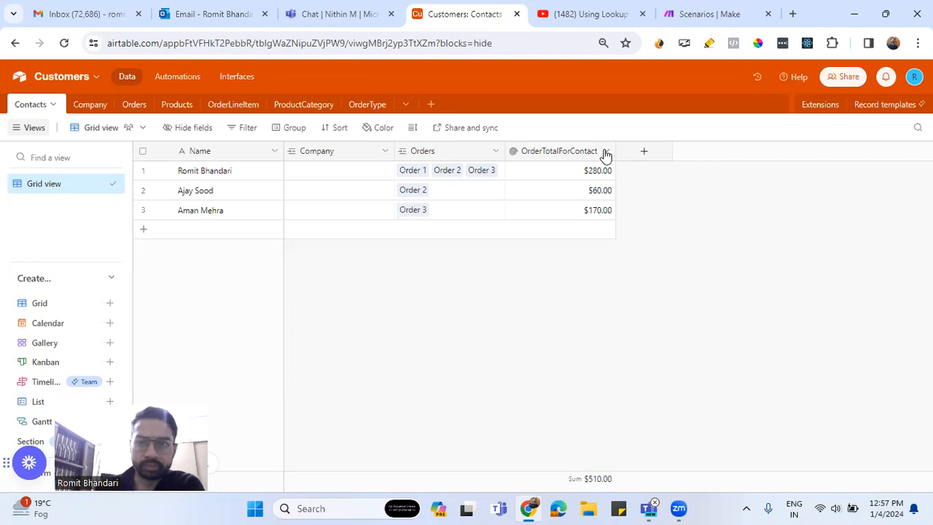
- Start another Contacts field named OrderTotalForOnlineOrders and set its type to Rollup
{"action": "left_click", "coordinate": [644, 154]}
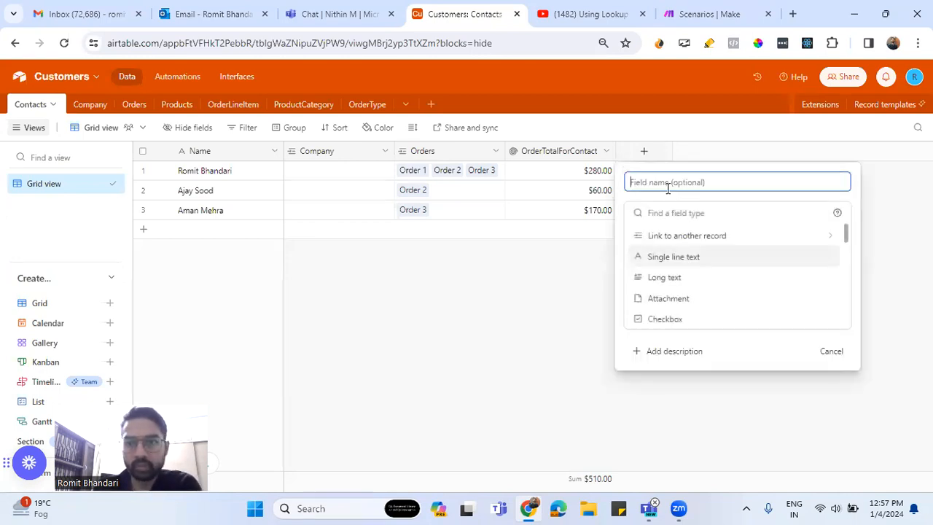
{"action": "type", "text": "Order"}
{"action": "key", "text": "BackSpace"}
{"action": "key", "text": "BackSpace"}
{"action": "key", "text": "BackSpace"}
{"action": "type", "text": "der"}
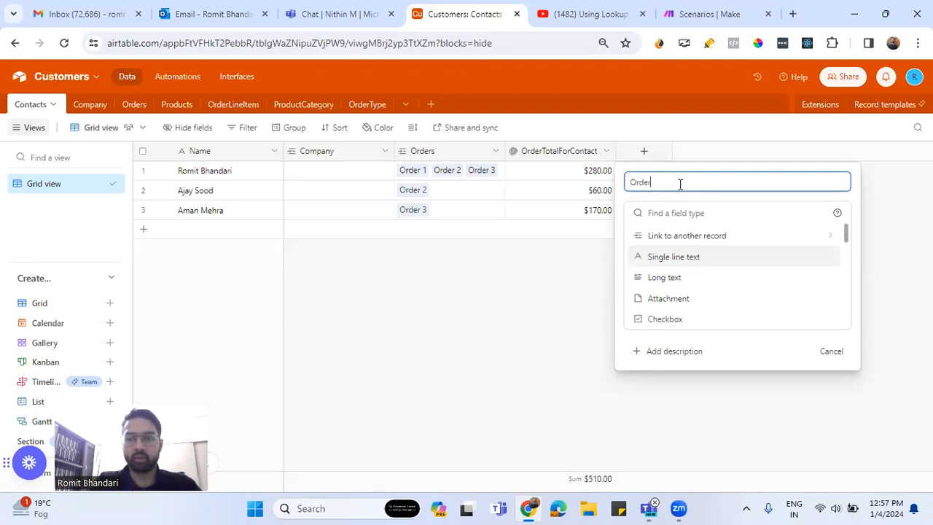
{"action": "type", "text": "TotalF"}
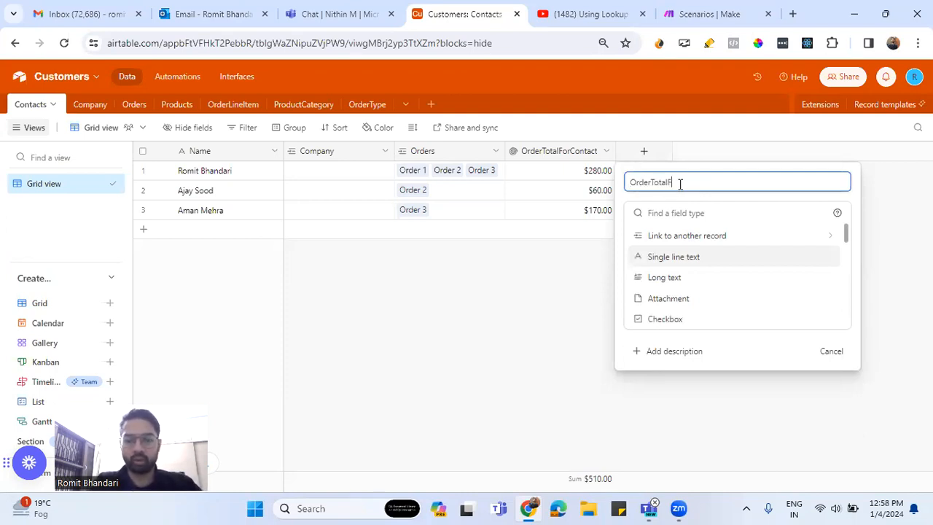
{"action": "type", "text": "orOffli"}
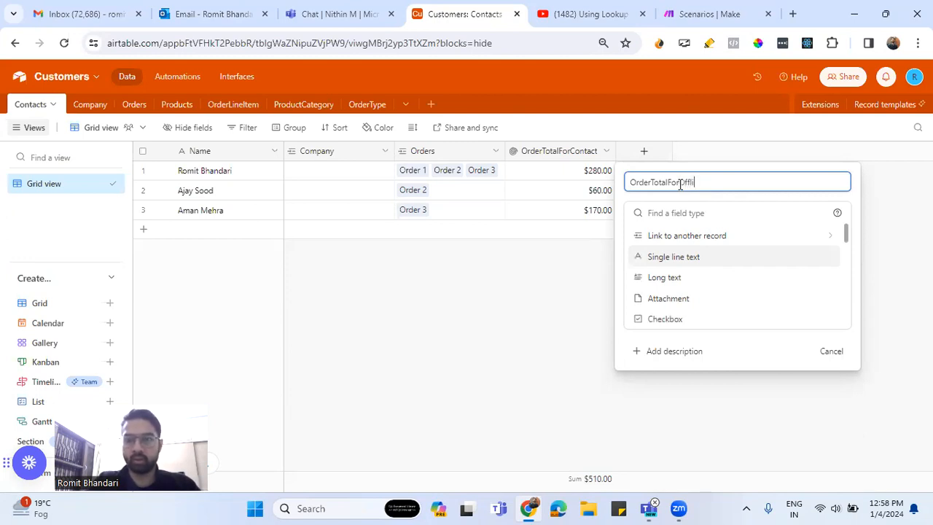
{"action": "key", "text": "BackSpace"}
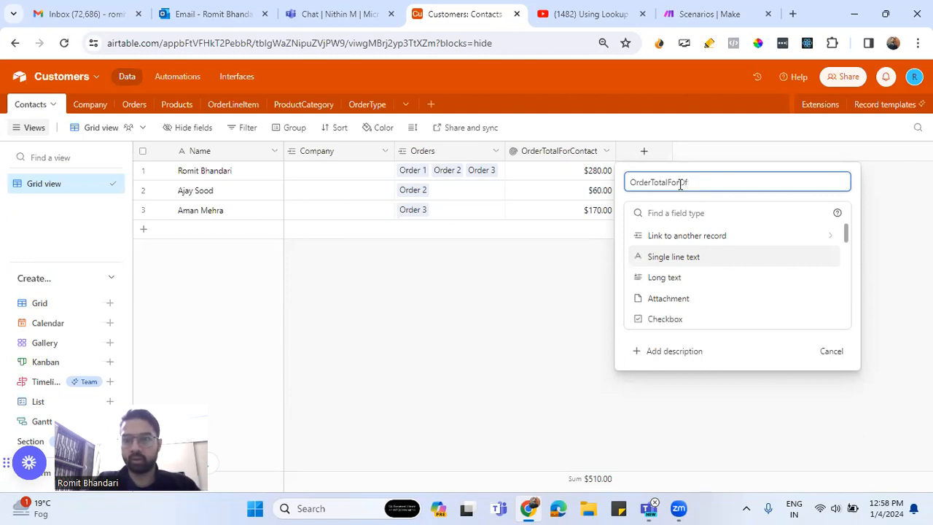
{"action": "type", "text": "nlineOrders"}
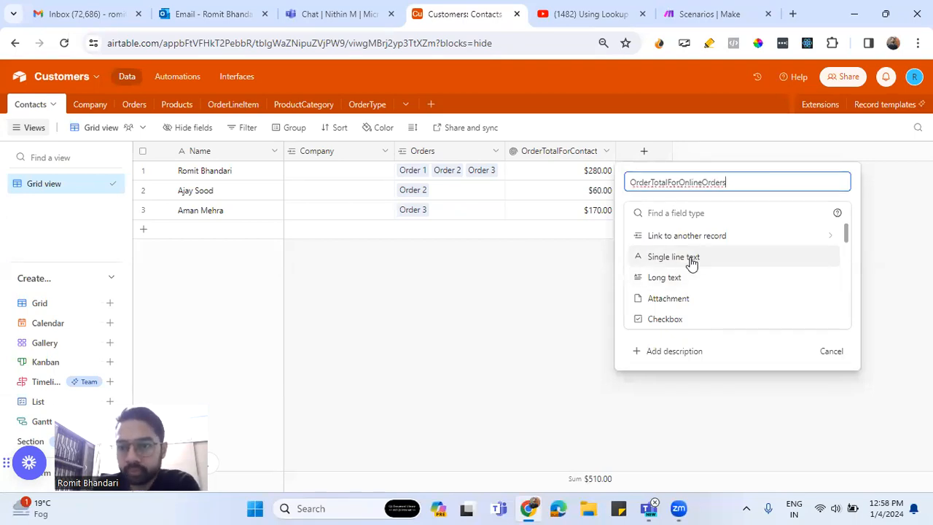
{"action": "left_click", "coordinate": [695, 213]}
{"action": "type", "text": "rol"}
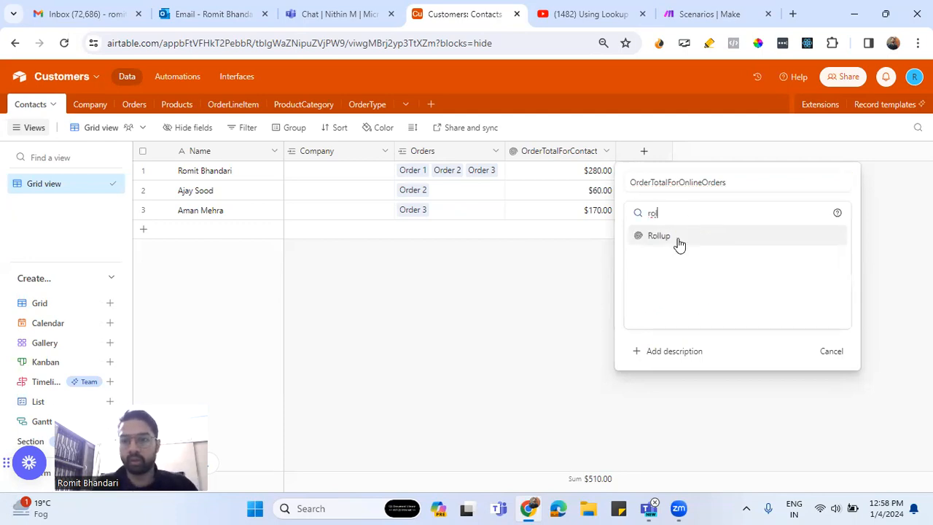
{"action": "left_click", "coordinate": [678, 239]}
- Set the rollup source to Orders and roll up its OrderTotal field with the SUM(values) formula
{"action": "left_click", "coordinate": [679, 297]}
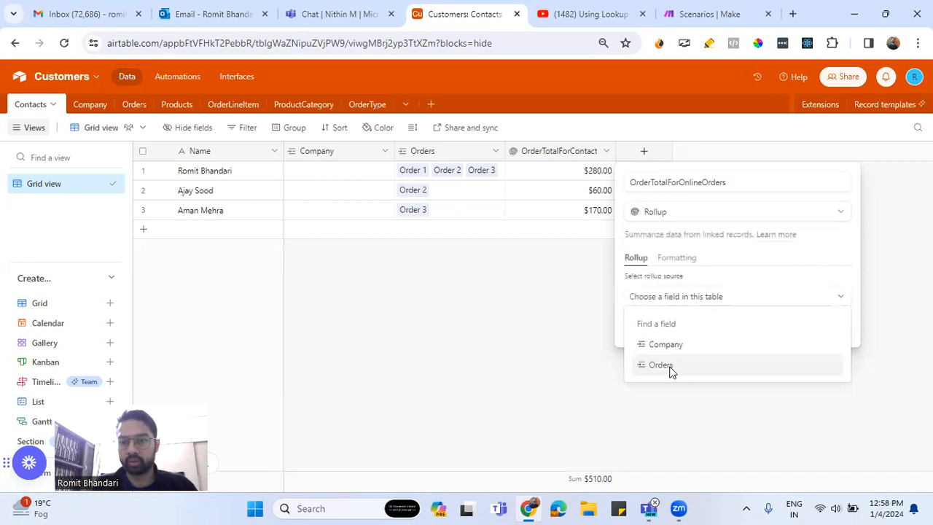
{"action": "left_click", "coordinate": [663, 366]}
{"action": "left_click", "coordinate": [691, 297]}
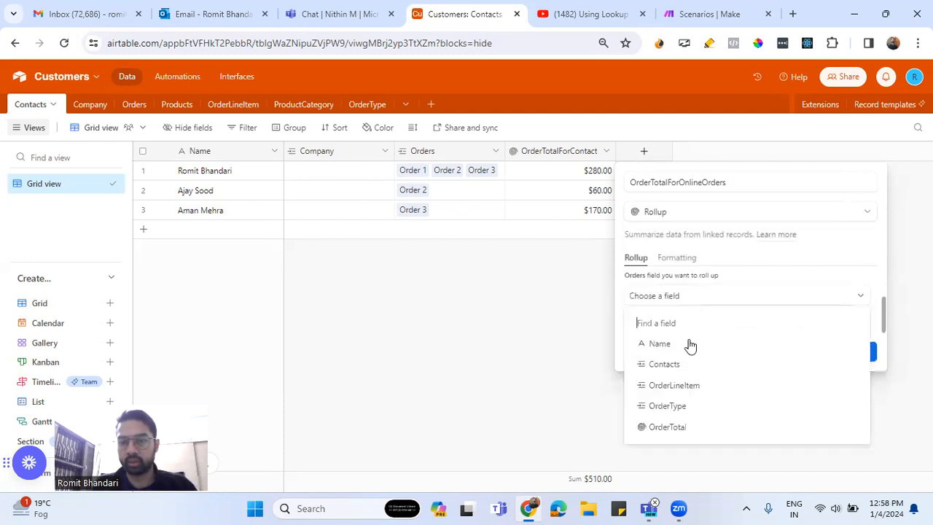
{"action": "left_click", "coordinate": [668, 426]}
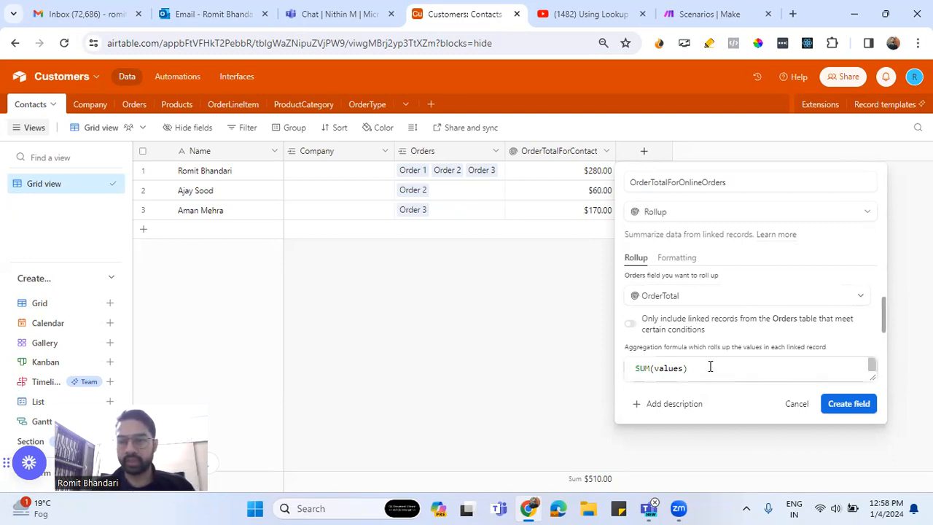
{"action": "left_click", "coordinate": [710, 367]}
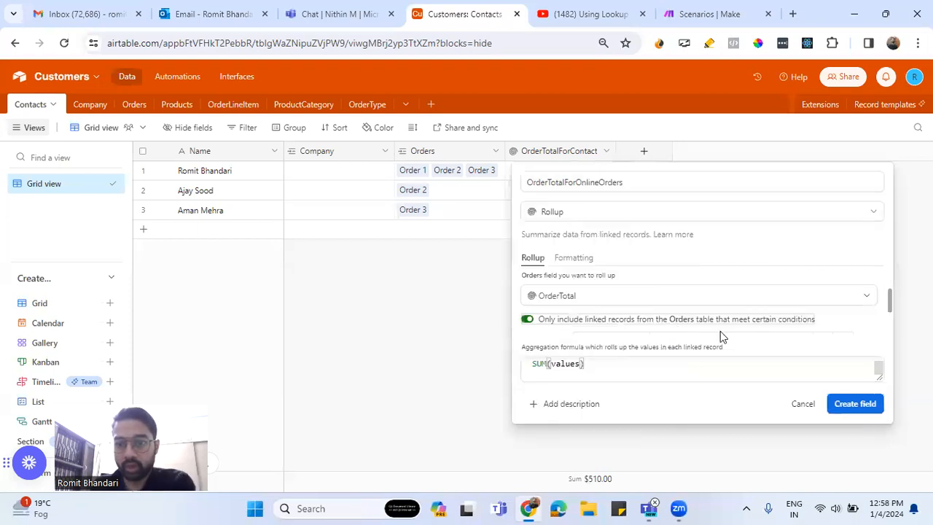
- Limit the rollup to linked Orders records where OrderType is exactly Online
{"action": "scroll", "coordinate": [722, 337], "scroll_direction": "down", "scroll_amount": 1}
{"action": "scroll", "coordinate": [537, 330], "scroll_direction": "up", "scroll_amount": 1}
{"action": "scroll", "coordinate": [534, 330], "scroll_direction": "down", "scroll_amount": 2}
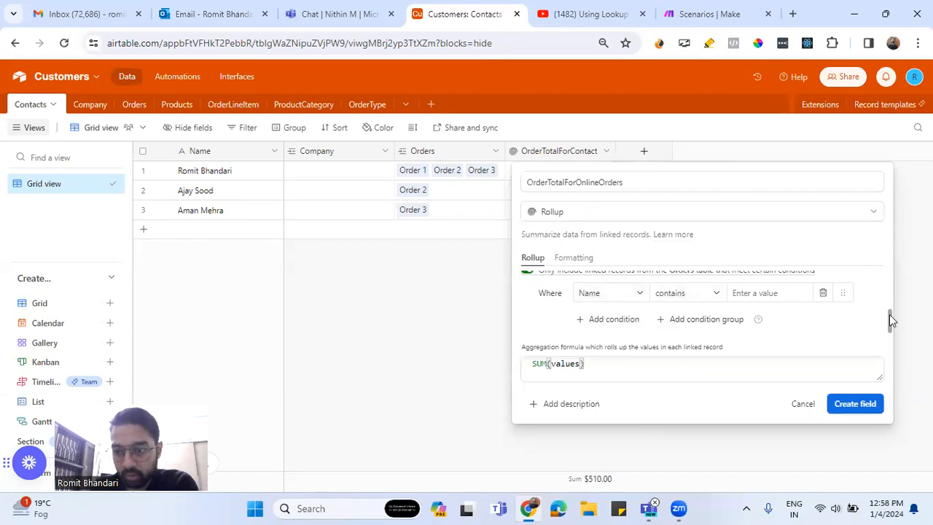
{"action": "scroll", "coordinate": [889, 318], "scroll_direction": "up", "scroll_amount": 1}
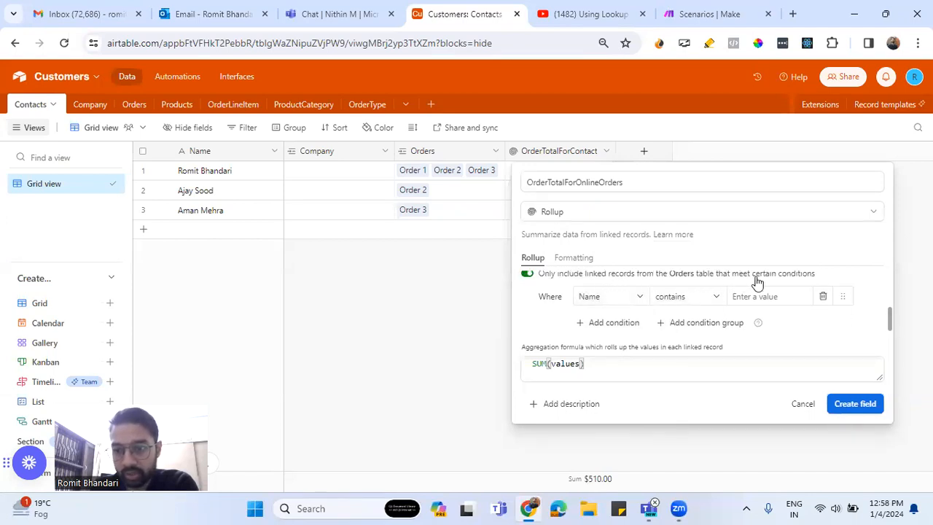
{"action": "left_click", "coordinate": [638, 299]}
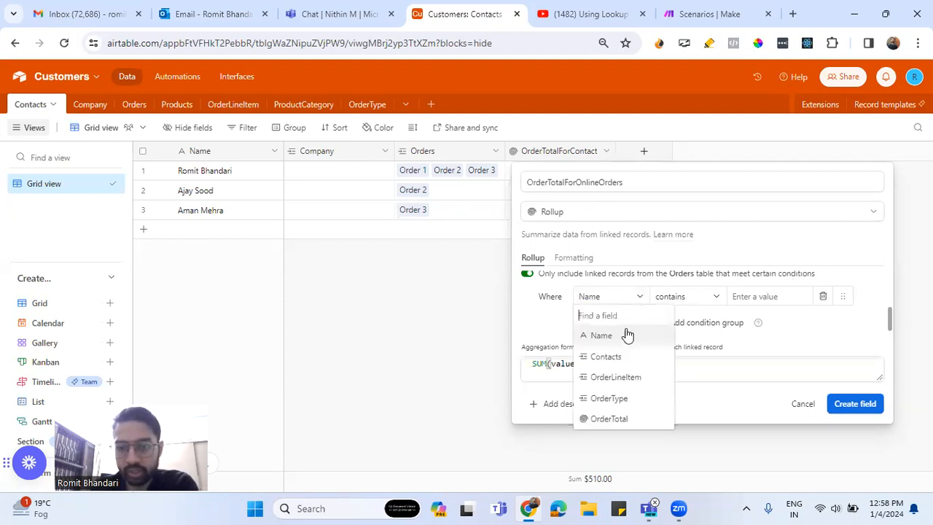
{"action": "left_click", "coordinate": [620, 404]}
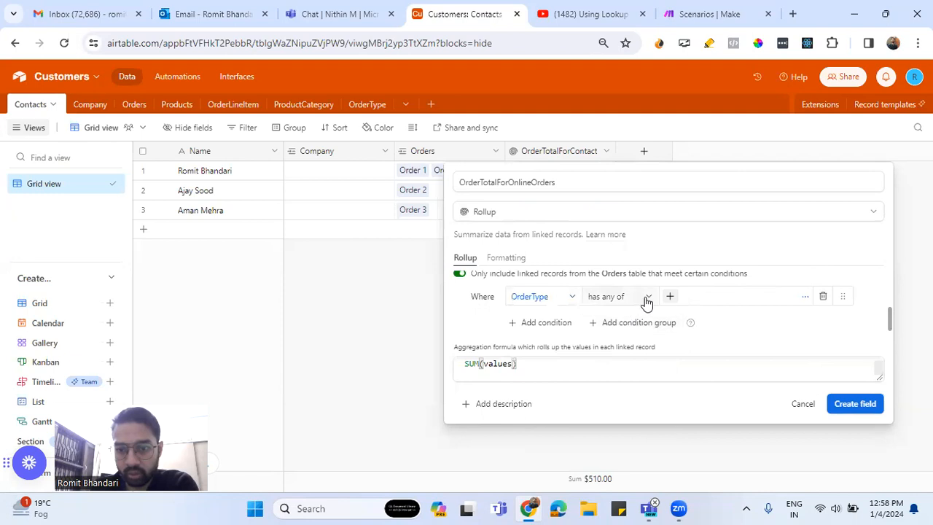
{"action": "left_click", "coordinate": [643, 299]}
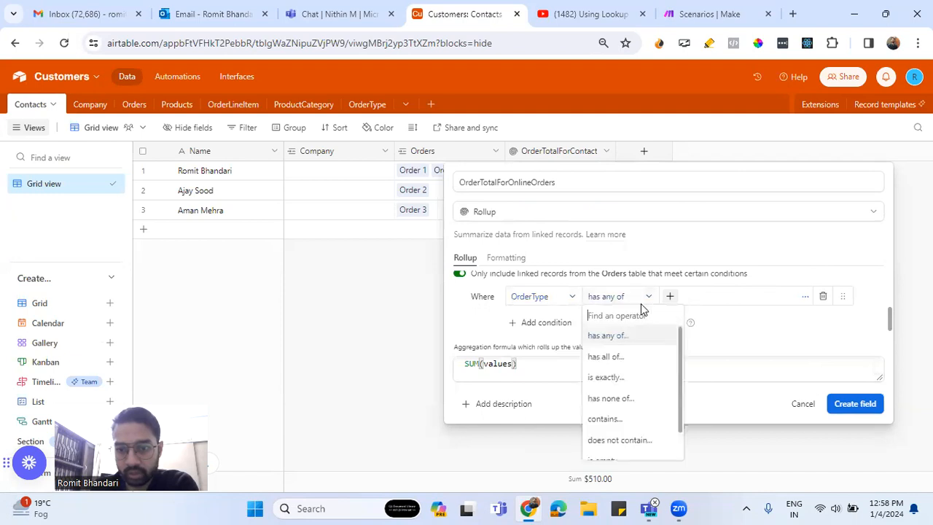
{"action": "left_click", "coordinate": [616, 378]}
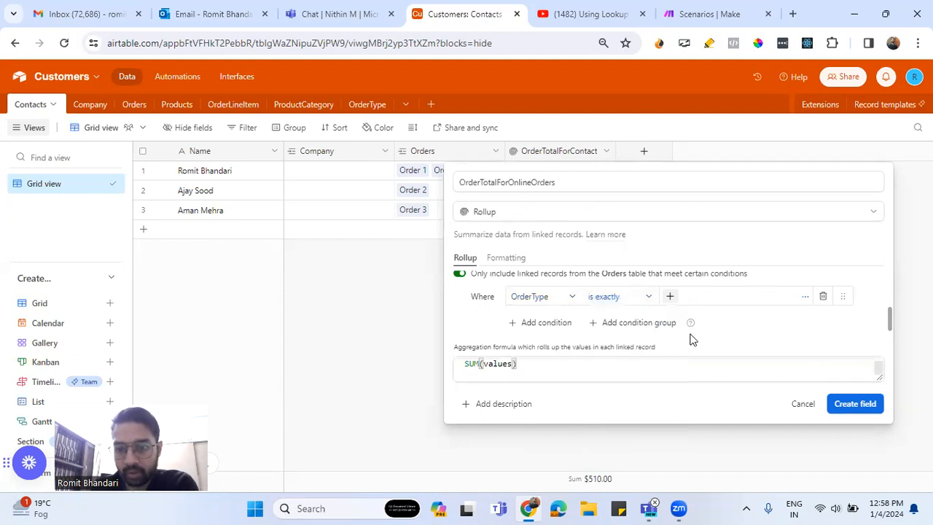
{"action": "left_click", "coordinate": [671, 298]}
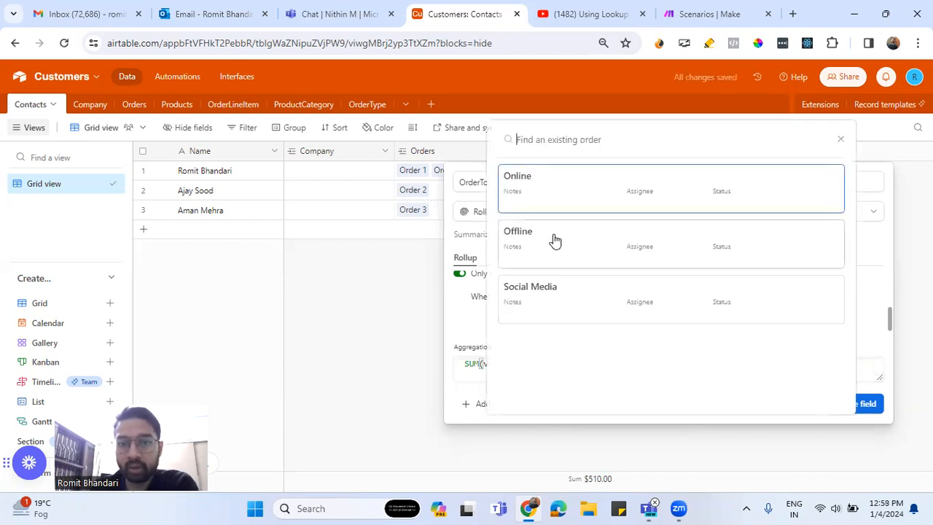
{"action": "left_click", "coordinate": [548, 199]}
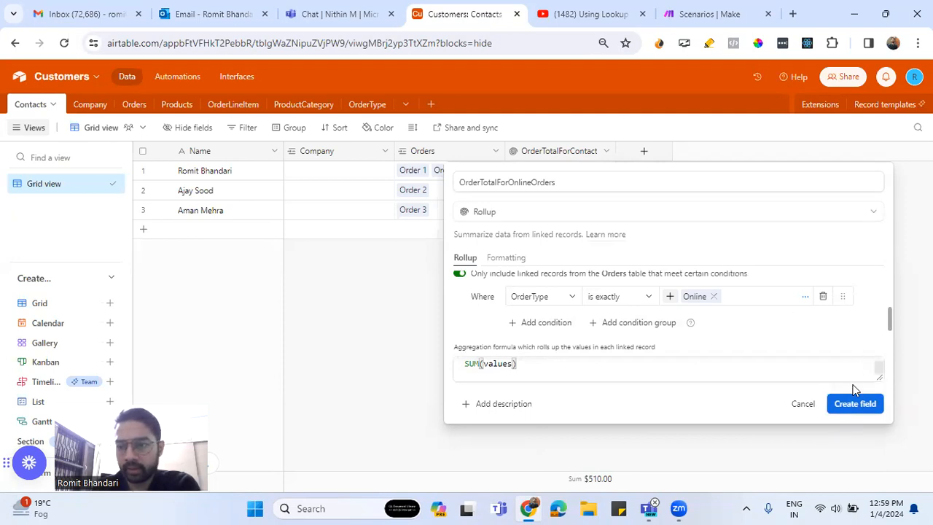
- Create the OrderTotalForOnlineOrders field after checking its formatting, and compare its amounts with the order types and totals in Orders
{"action": "left_click", "coordinate": [506, 258]}
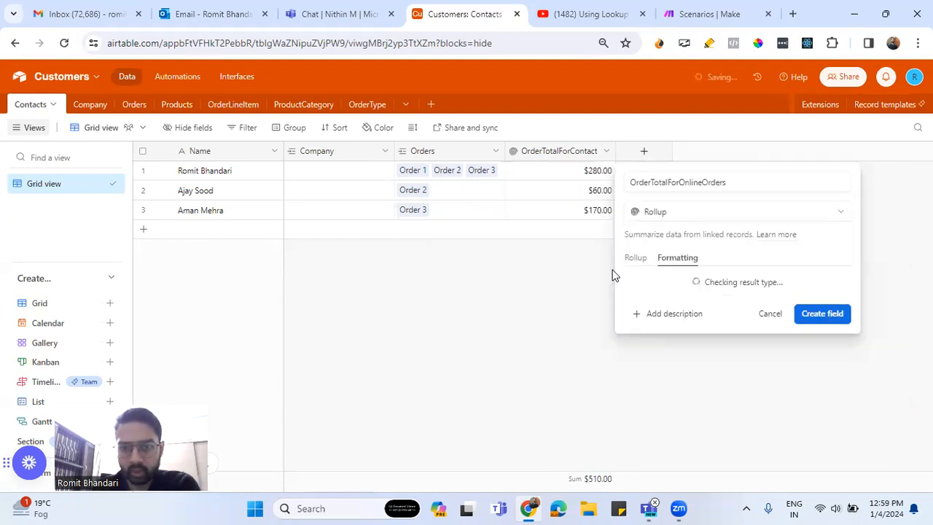
{"action": "left_click", "coordinate": [638, 263]}
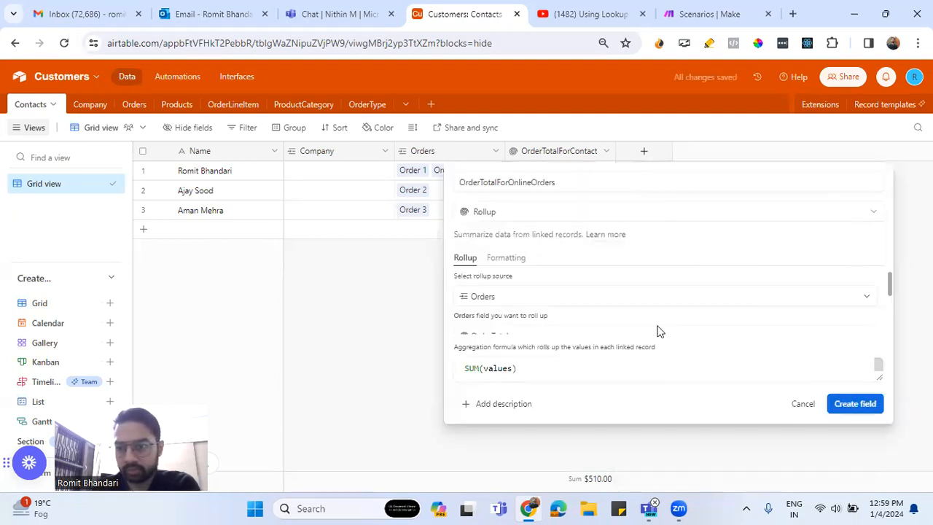
{"action": "left_click", "coordinate": [852, 403]}
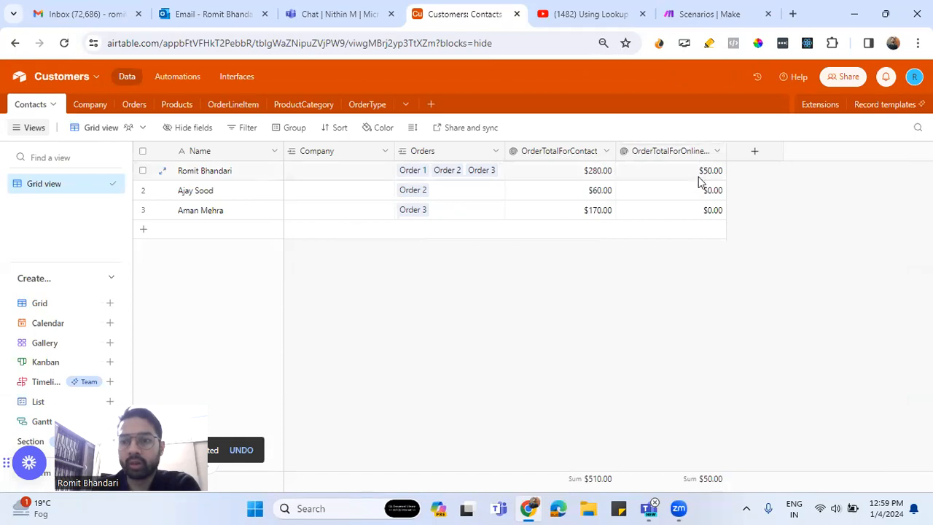
{"action": "left_click", "coordinate": [136, 106]}
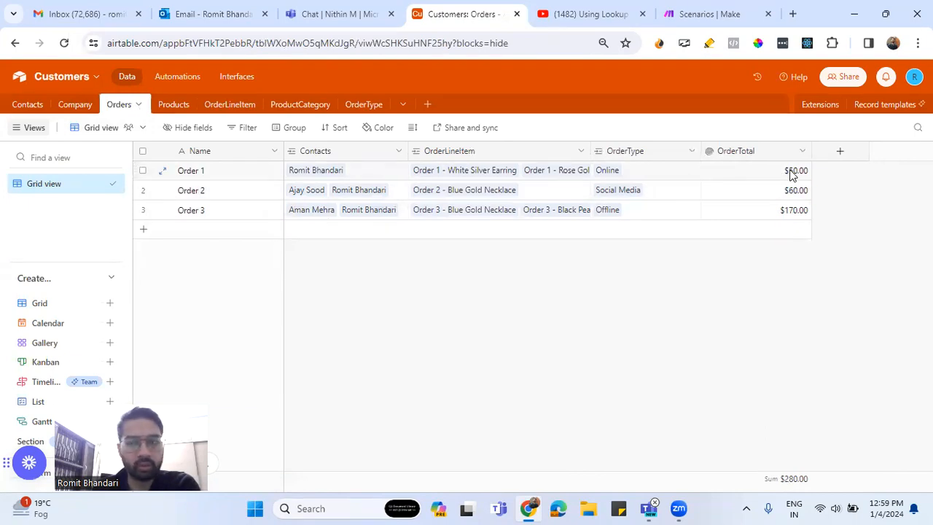
{"action": "left_click", "coordinate": [31, 108]}
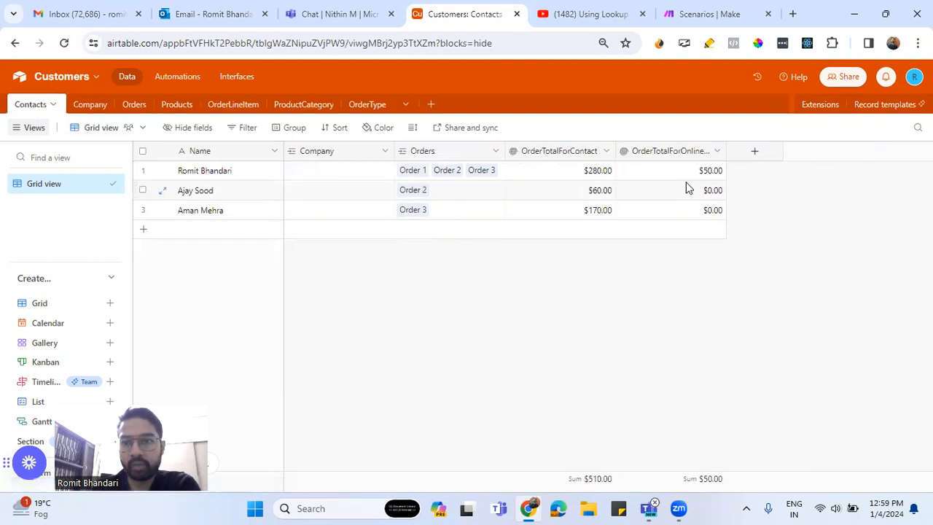